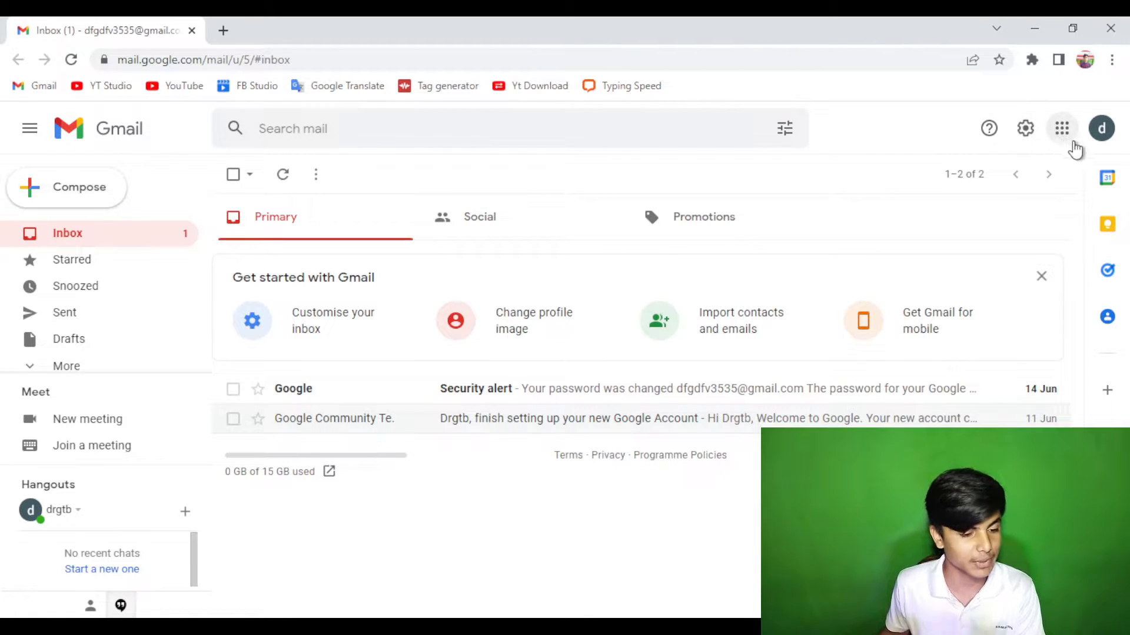
Step: From the profile panel, choose to add another account with a different sign-in
{"action": "left_click", "coordinate": [1087, 136]}
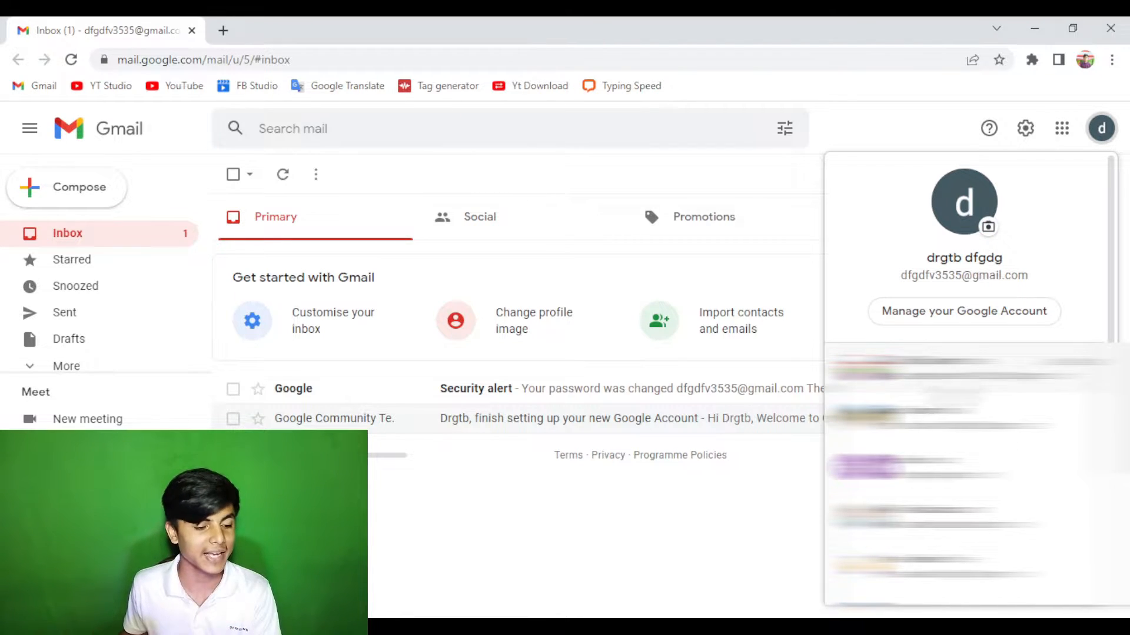
{"action": "scroll", "coordinate": [971, 376], "scroll_direction": "down", "scroll_amount": 3}
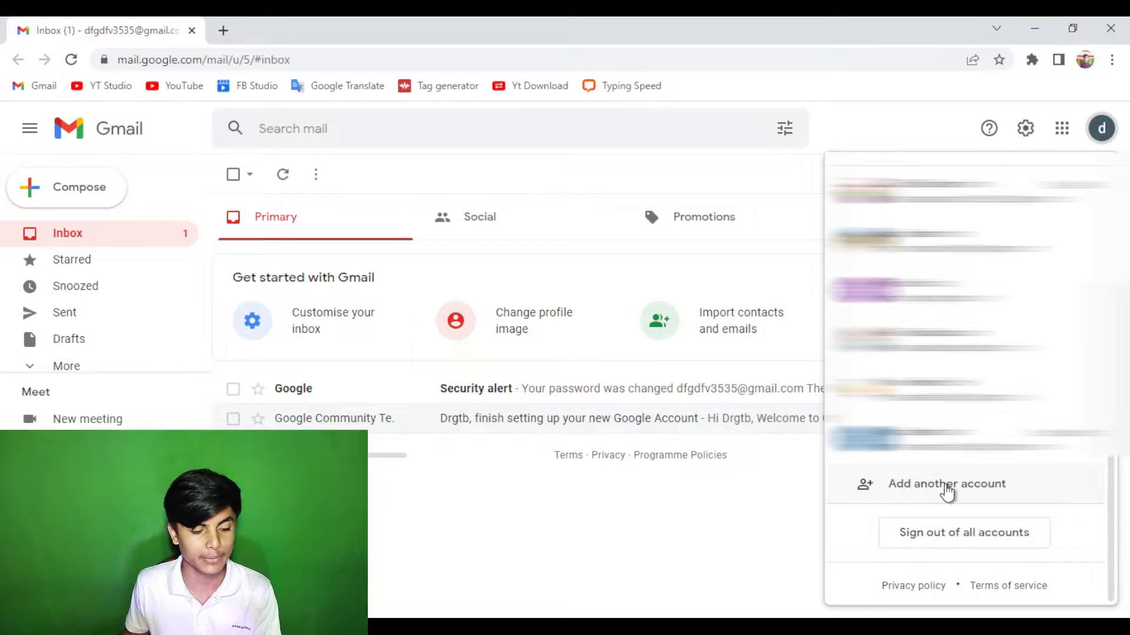
{"action": "left_click", "coordinate": [947, 485]}
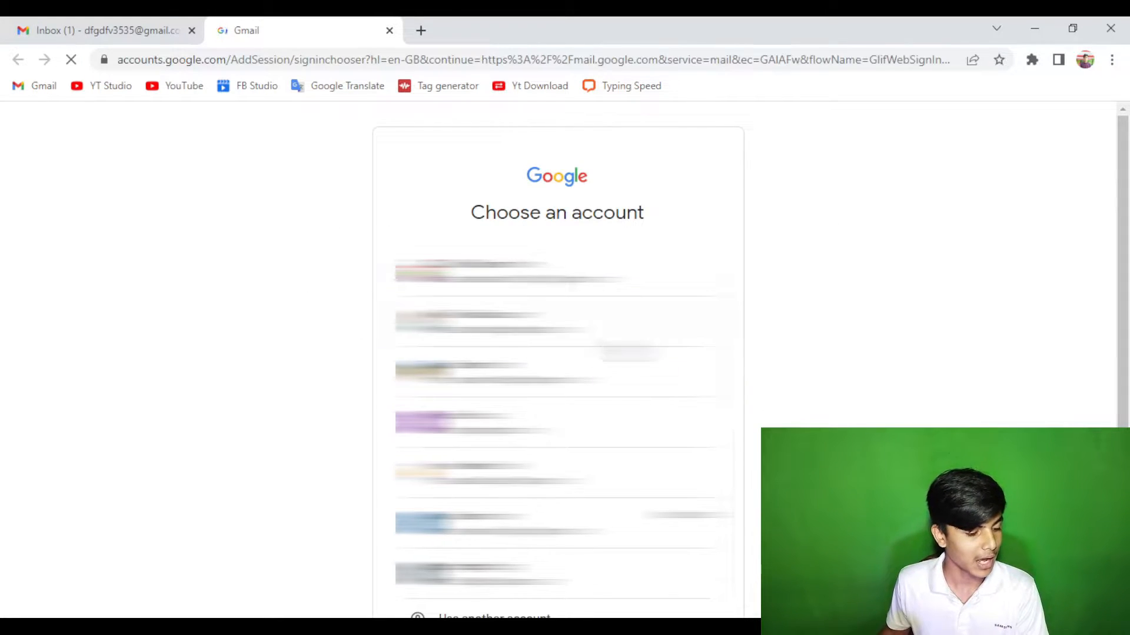
{"action": "scroll", "coordinate": [558, 283], "scroll_direction": "down", "scroll_amount": 3}
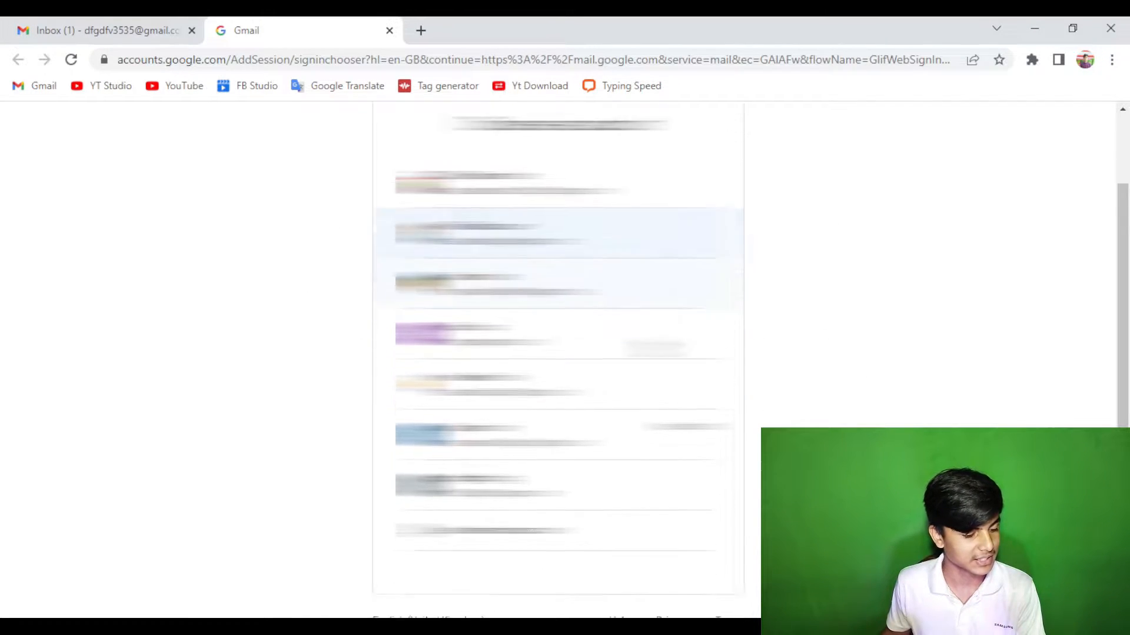
{"action": "scroll", "coordinate": [515, 517], "scroll_direction": "down", "scroll_amount": 2}
{"action": "left_click", "coordinate": [514, 516]}
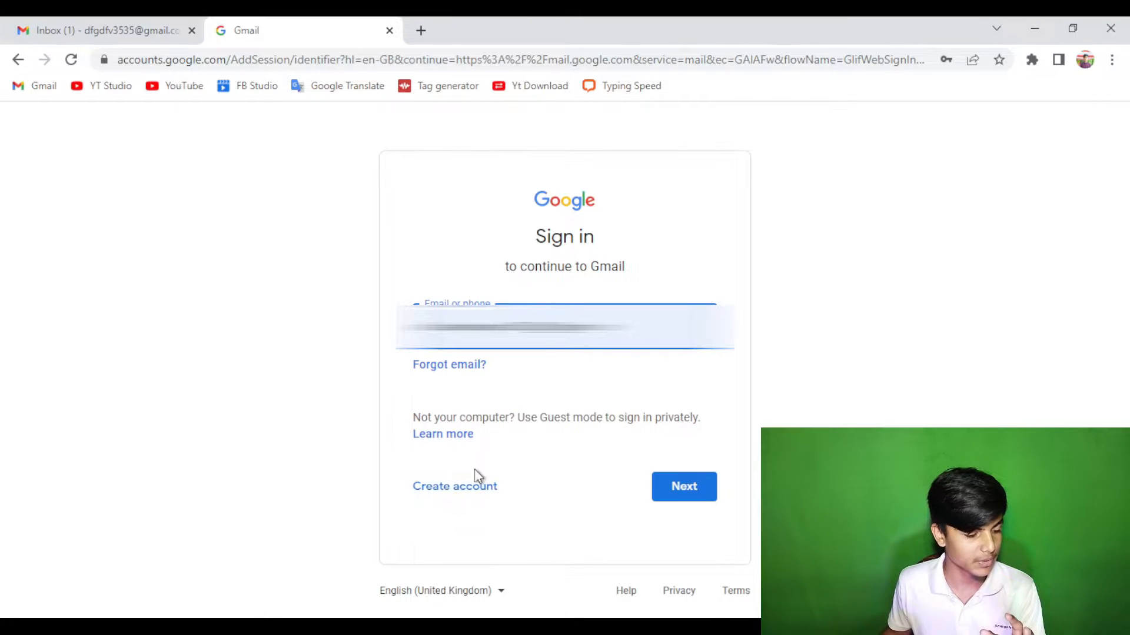
Step: Choose Create account for managing a business and begin filling in the first name
{"action": "left_click", "coordinate": [457, 491]}
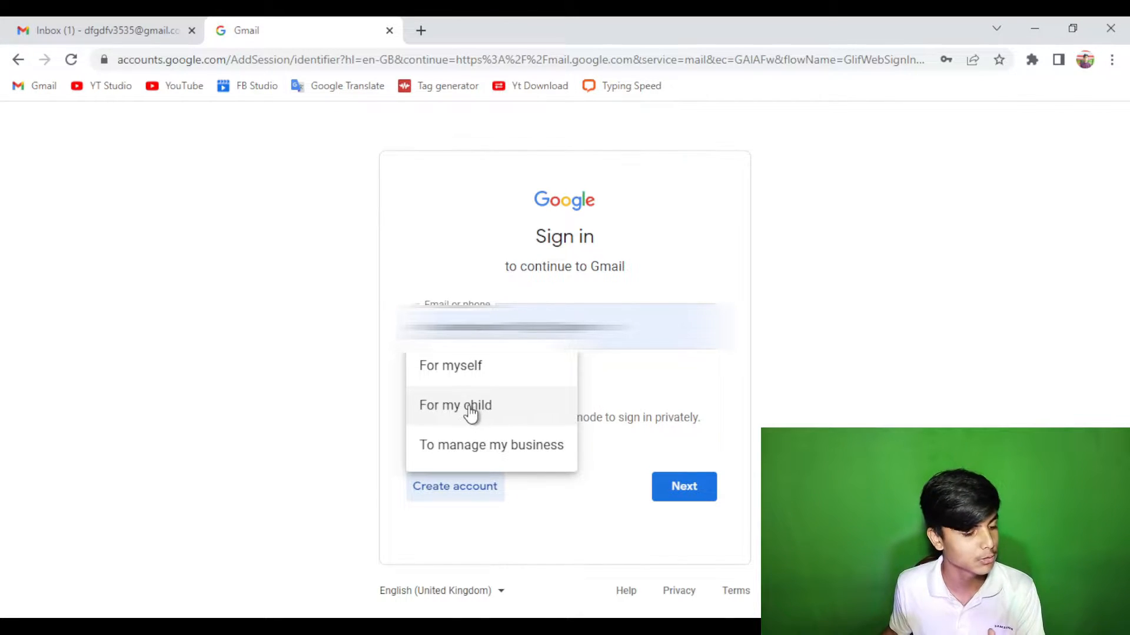
{"action": "left_click", "coordinate": [495, 444]}
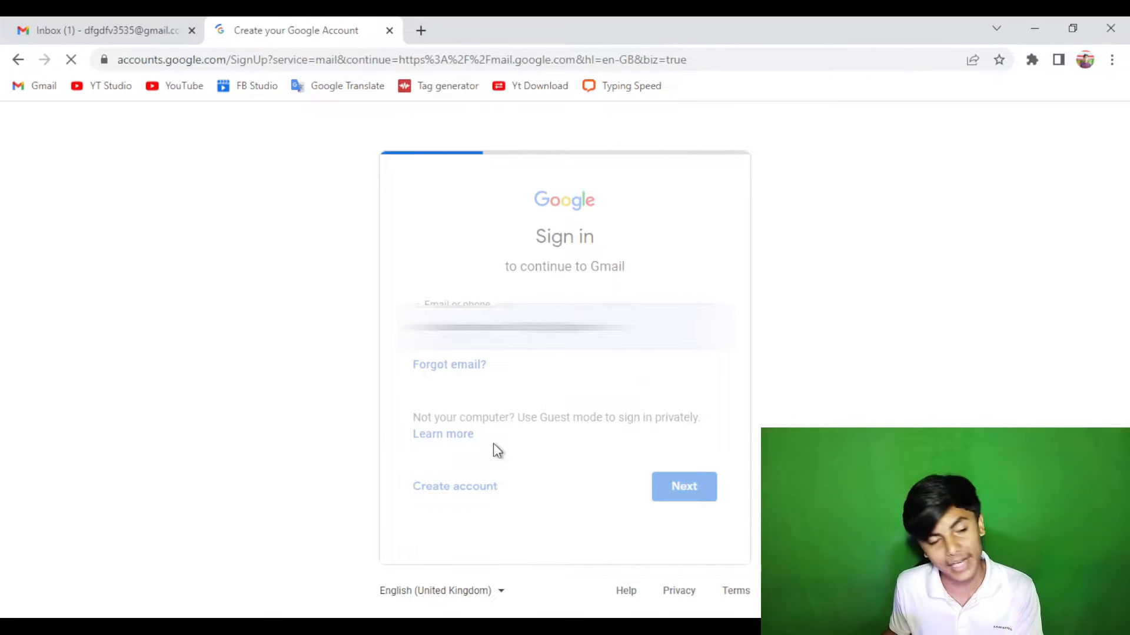
{"action": "left_click", "coordinate": [346, 301]}
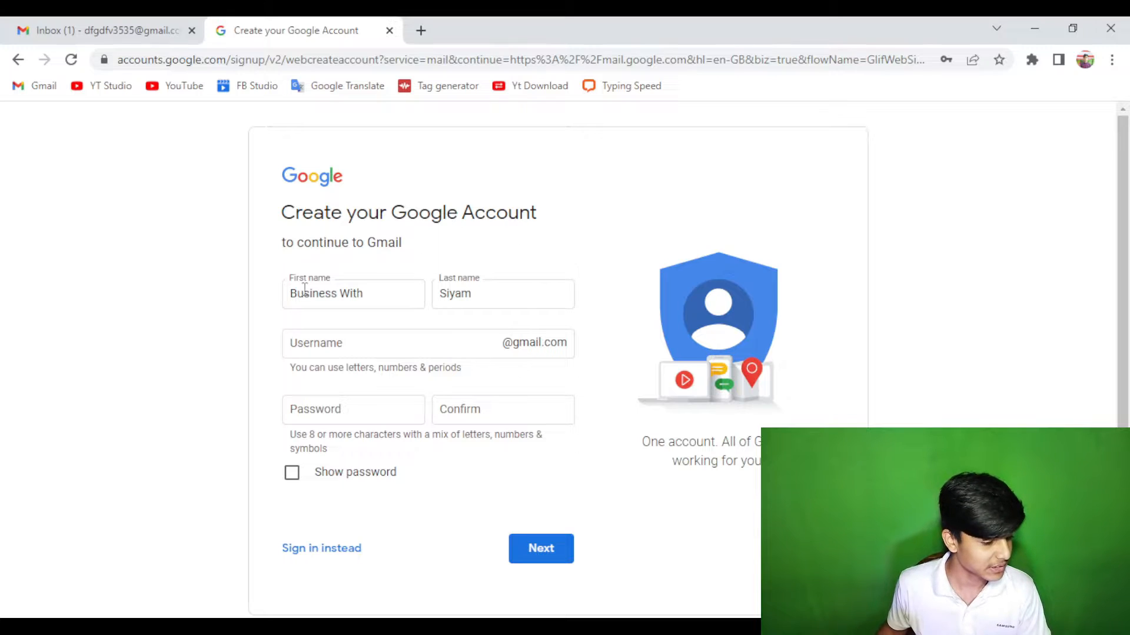
Step: Enter the account holder's first and last name, then fill in the Username field
{"action": "left_click", "coordinate": [317, 297]}
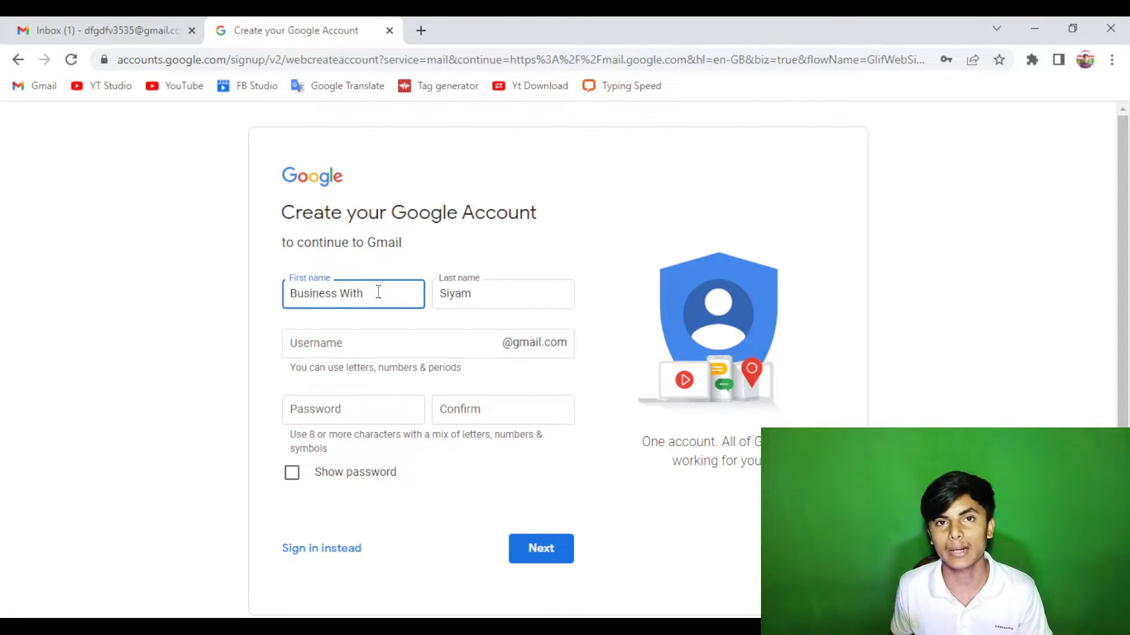
{"action": "left_click", "coordinate": [483, 290]}
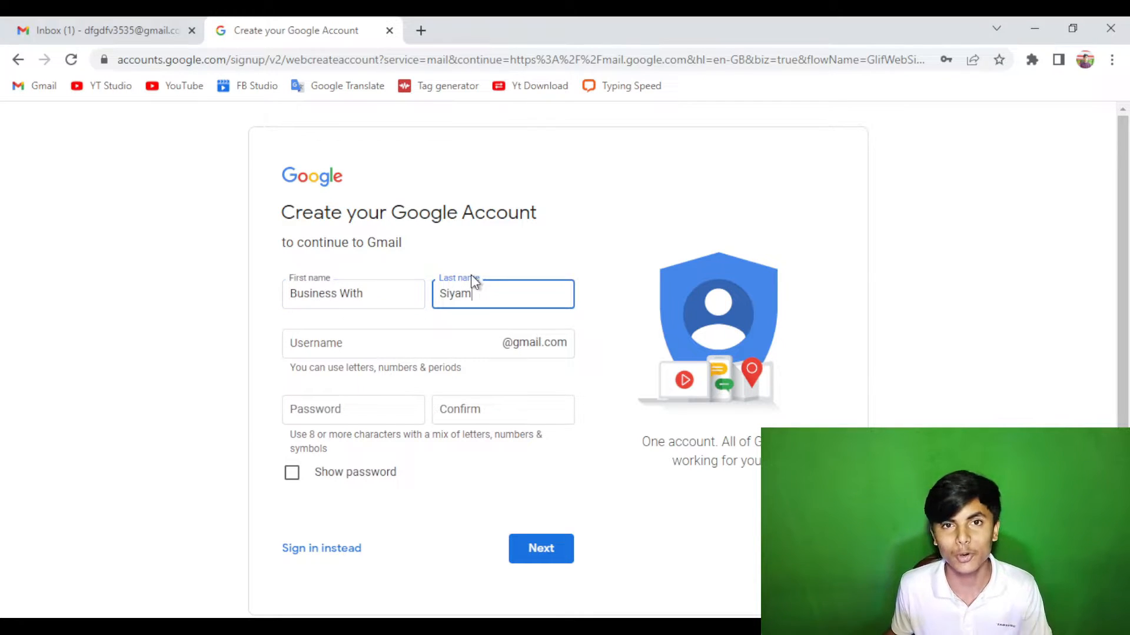
{"action": "left_click", "coordinate": [360, 346]}
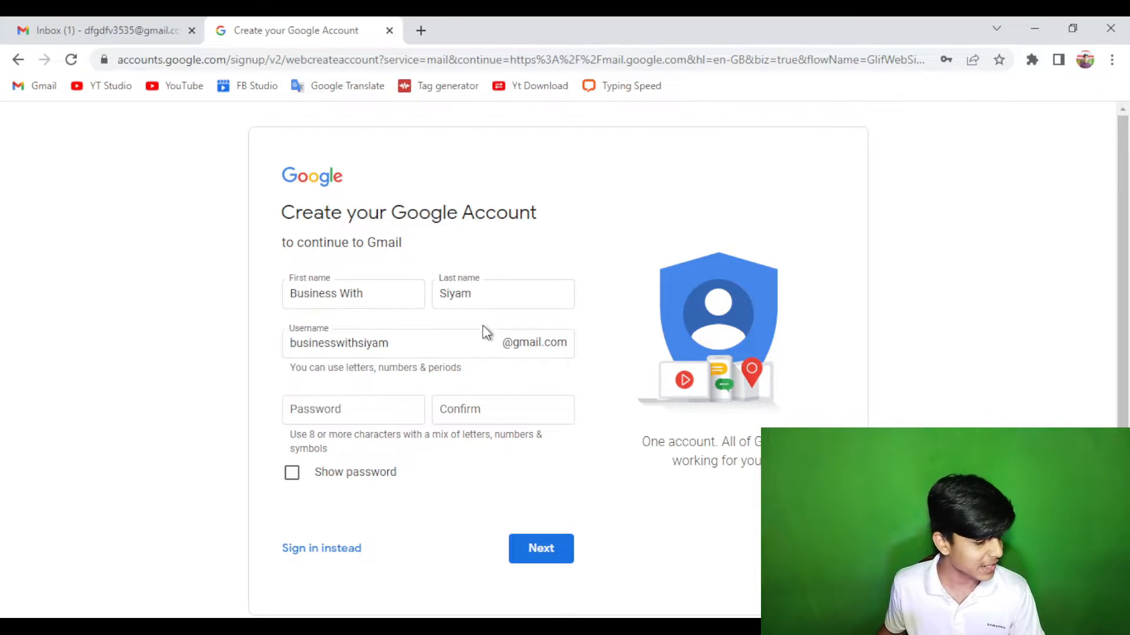
Step: Enter the new account password, checking the password requirements hint
{"action": "left_click", "coordinate": [337, 408]}
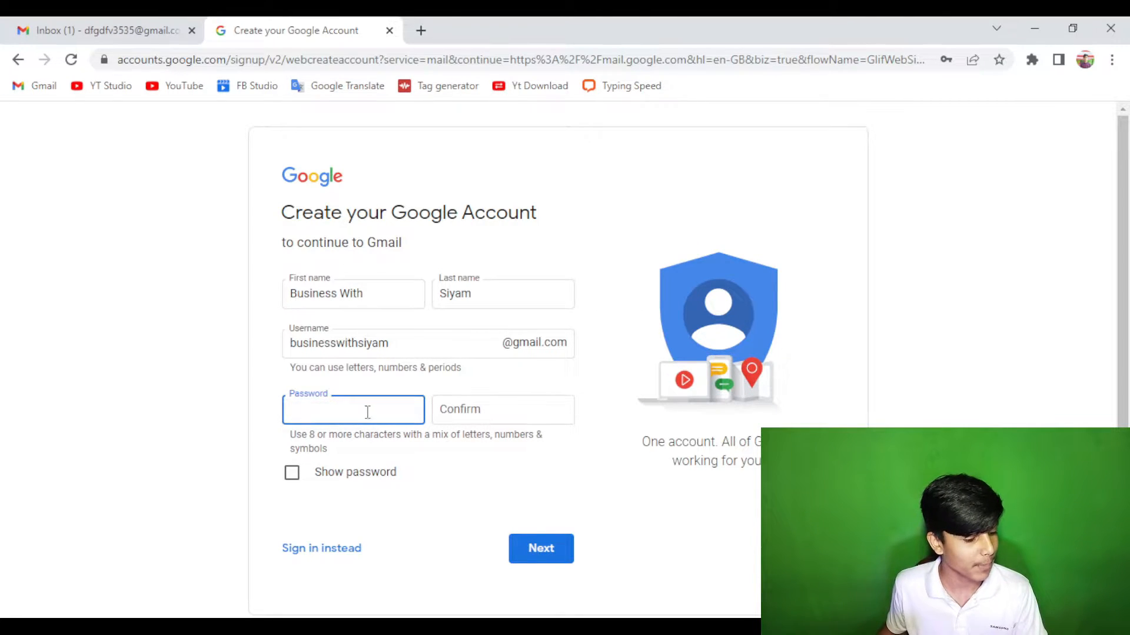
{"action": "left_click", "coordinate": [267, 386]}
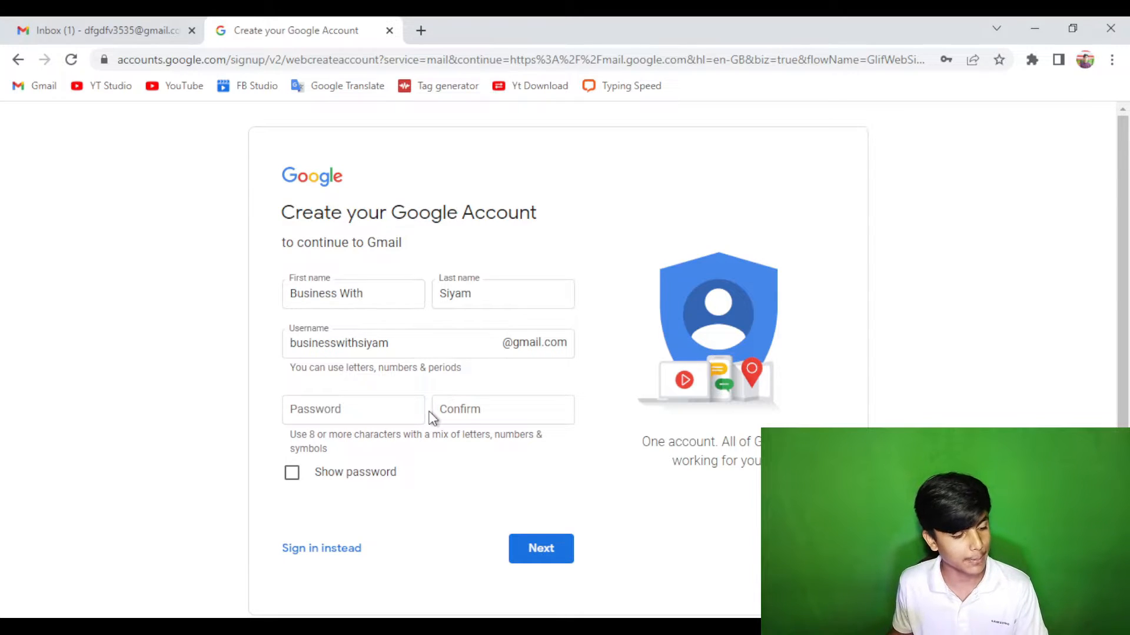
{"action": "left_click_drag", "start_coordinate": [458, 438], "coordinate": [557, 453]}
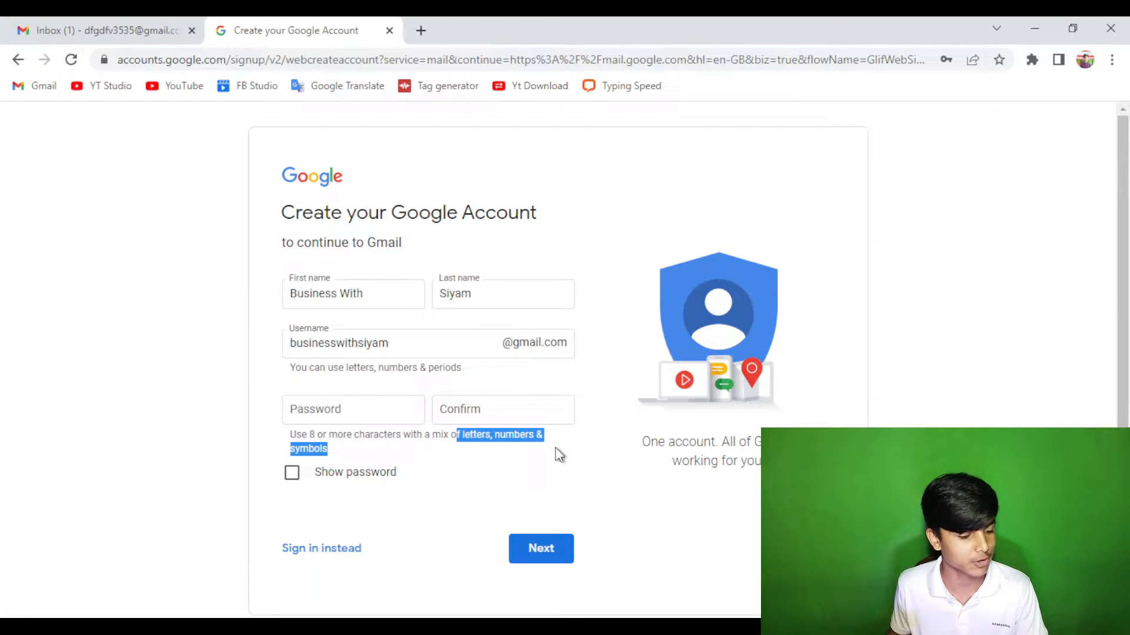
{"action": "left_click", "coordinate": [513, 416]}
{"action": "left_click_drag", "start_coordinate": [429, 468], "coordinate": [318, 473]}
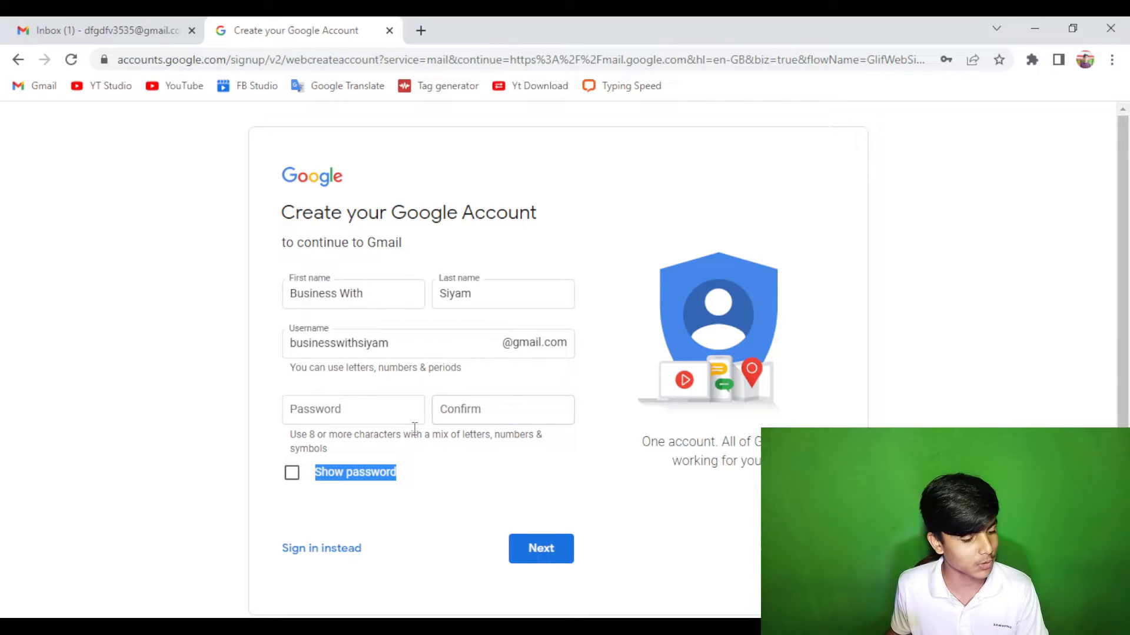
{"action": "left_click", "coordinate": [383, 416]}
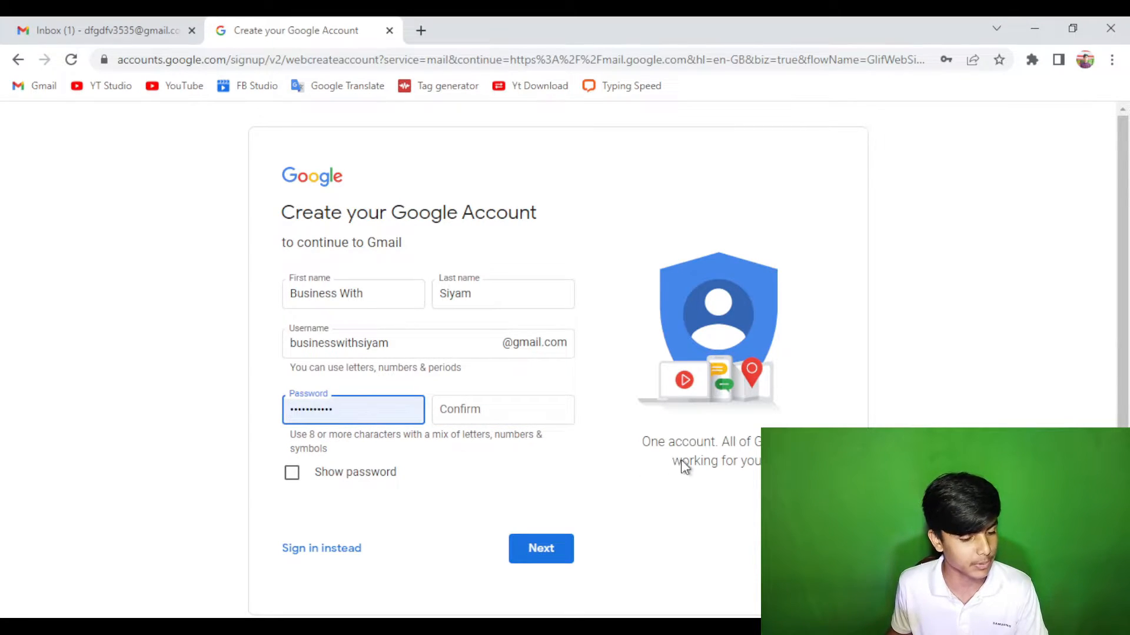
Step: Repeat the password in Confirm and submit the name, username and password
{"action": "left_click", "coordinate": [486, 413]}
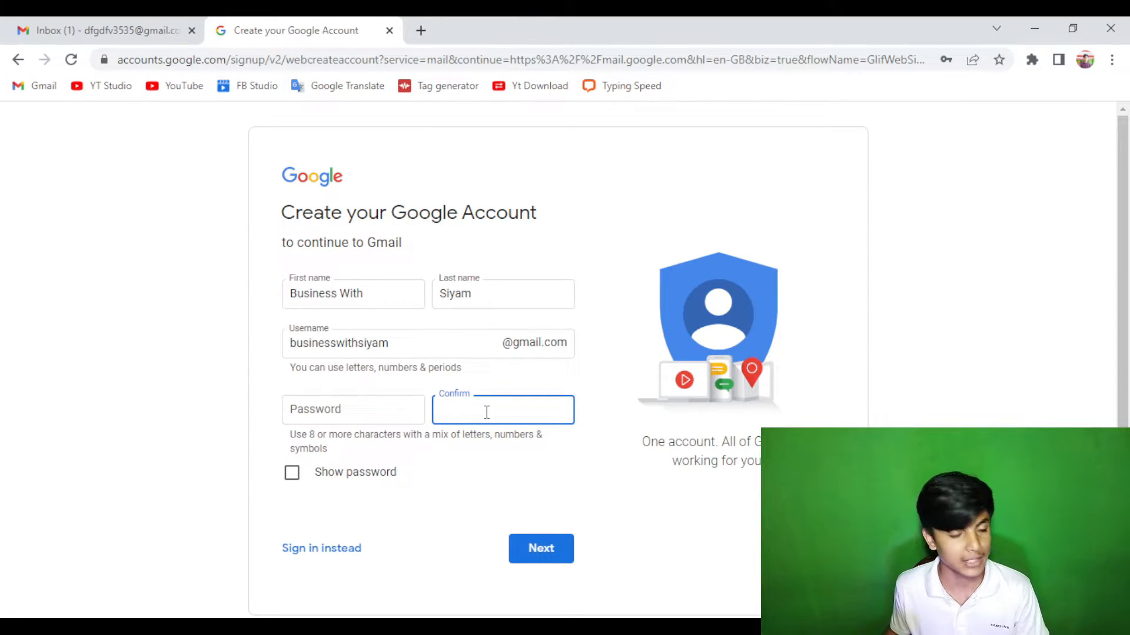
{"action": "left_click", "coordinate": [328, 419]}
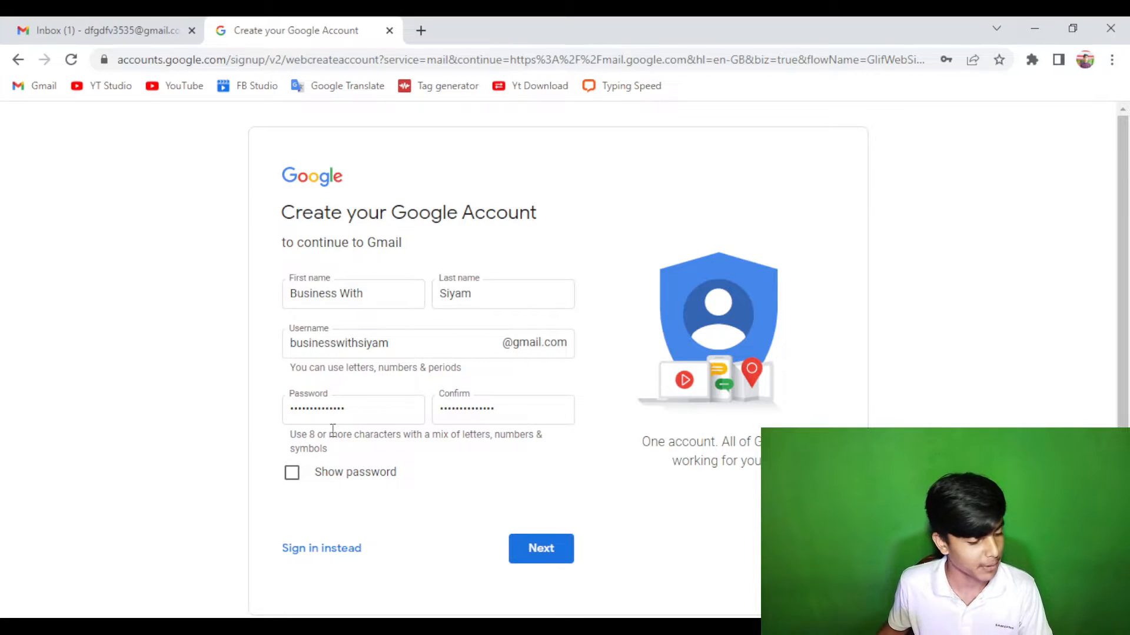
{"action": "left_click", "coordinate": [322, 409]}
{"action": "left_click", "coordinate": [488, 406]}
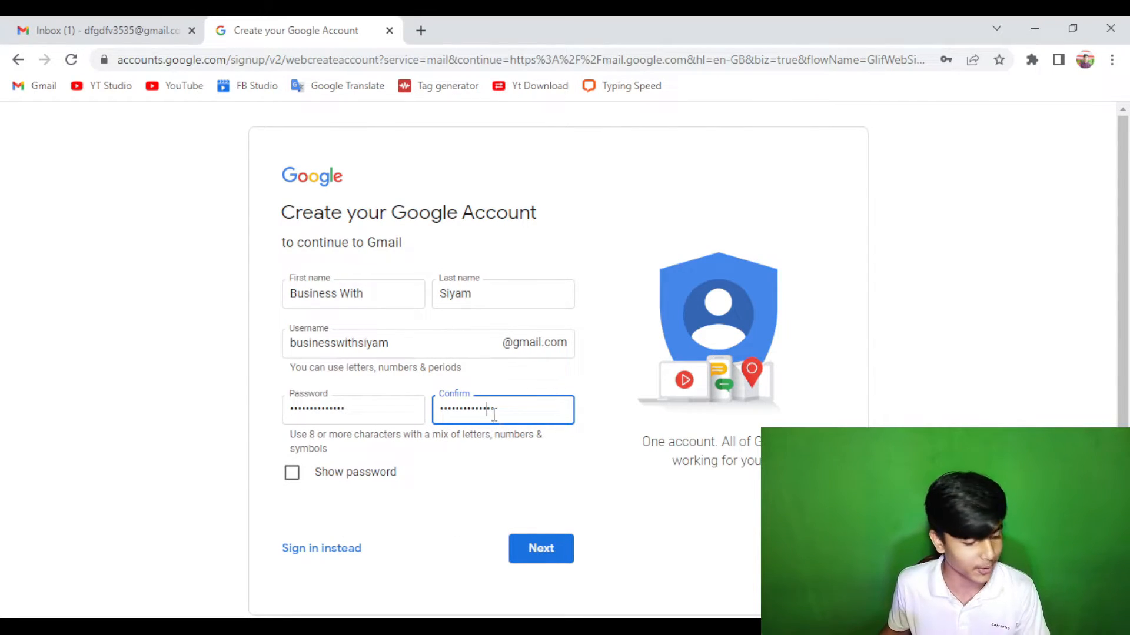
{"action": "left_click", "coordinate": [542, 550]}
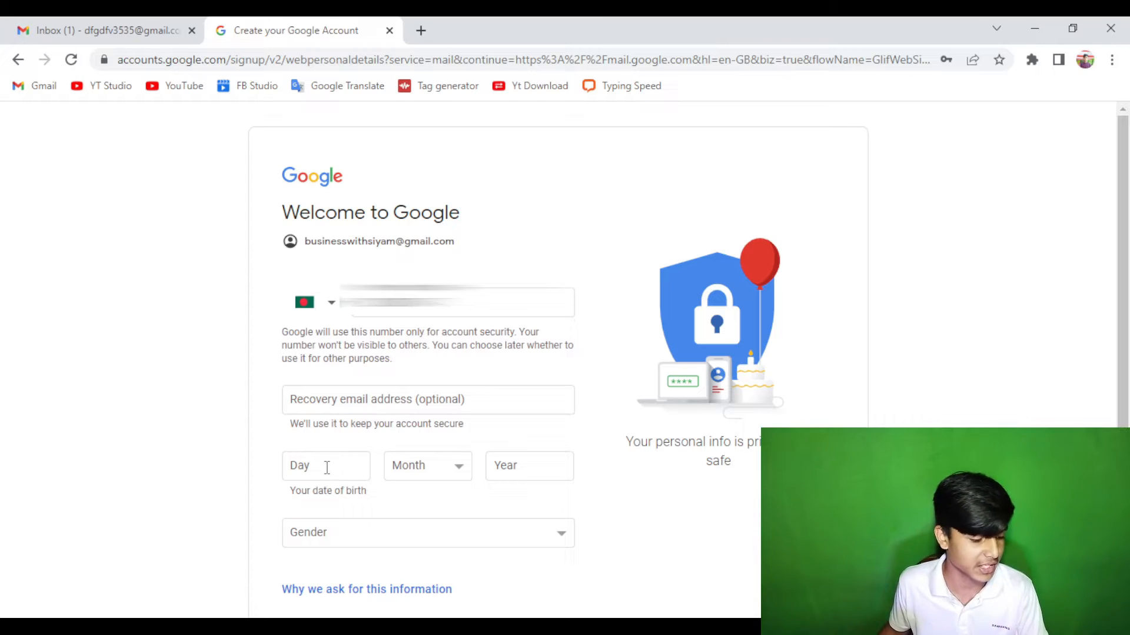
Step: Enter the birth date as day 15, month January, year 2005
{"action": "left_click", "coordinate": [331, 467]}
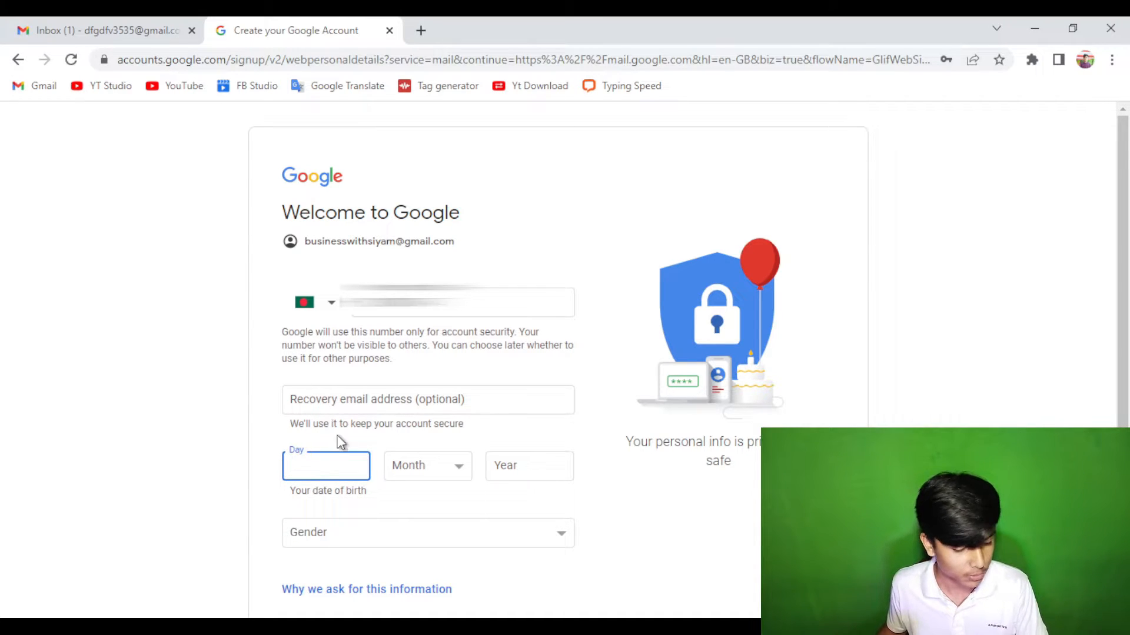
{"action": "type", "text": "15"}
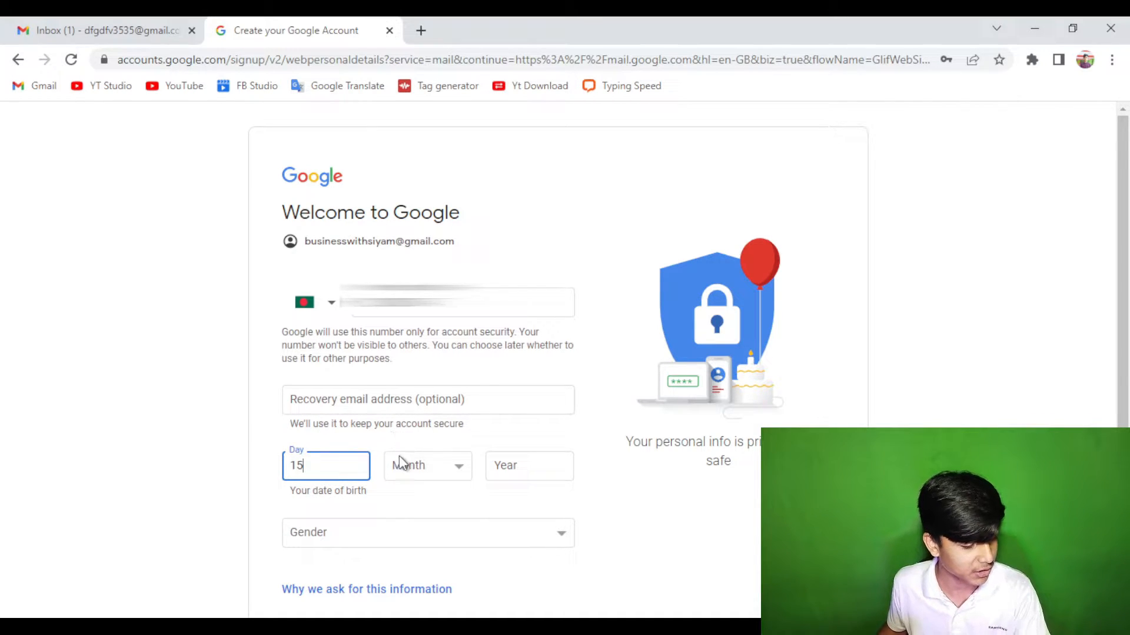
{"action": "left_click", "coordinate": [404, 464]}
{"action": "key", "text": "Down"}
{"action": "left_click", "coordinate": [504, 468]}
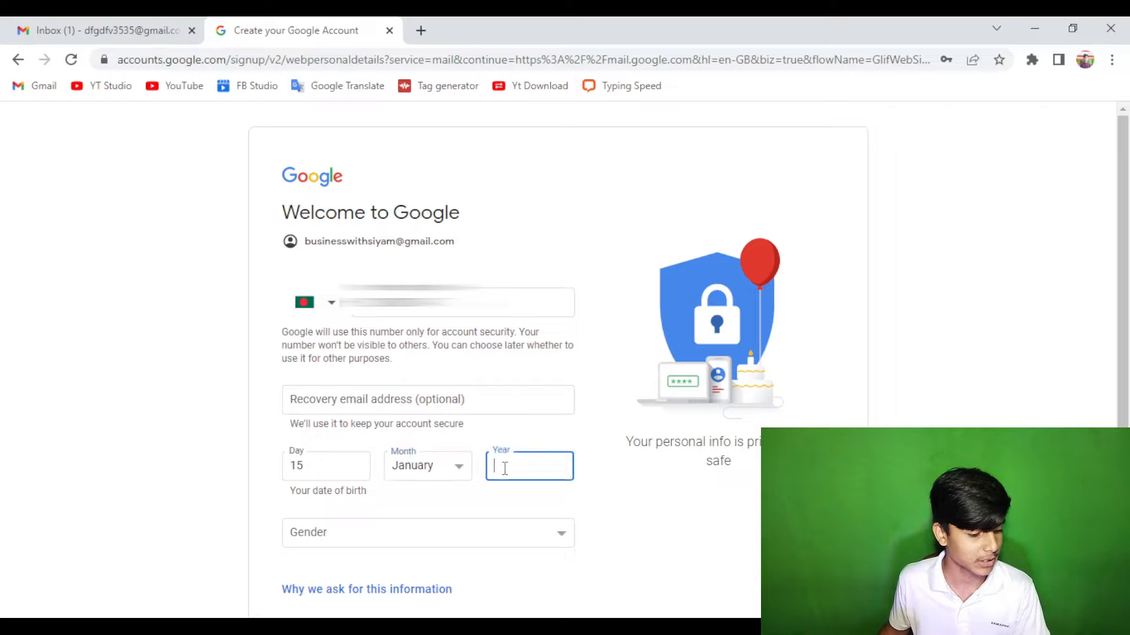
{"action": "type", "text": "2005"}
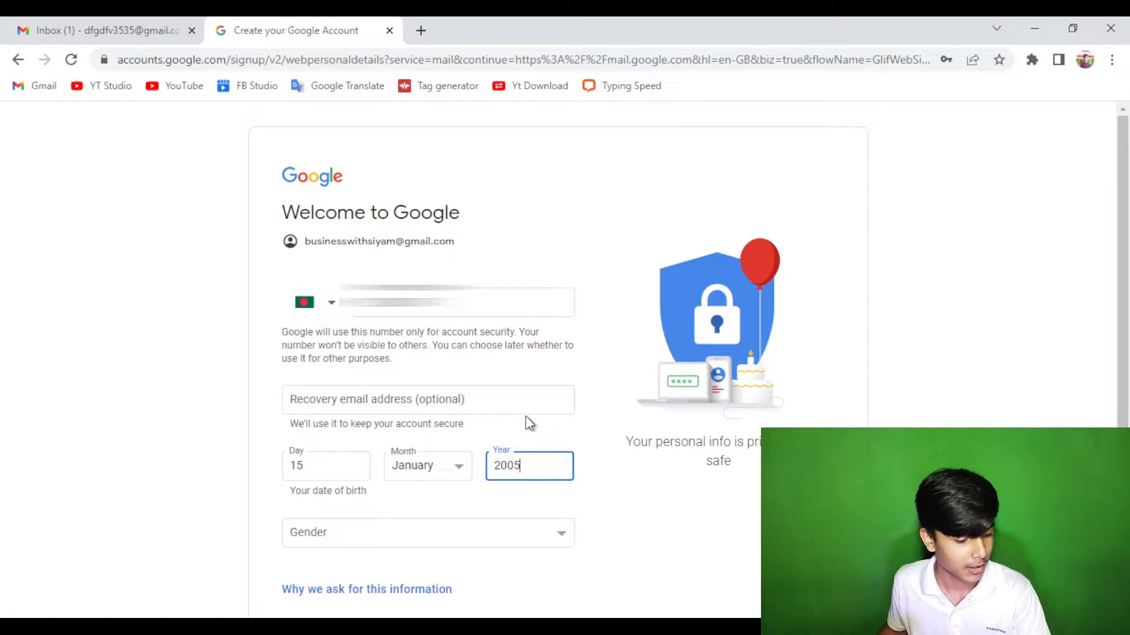
{"action": "left_click", "coordinate": [617, 532]}
Step: Set gender to Male and submit the personal details
{"action": "scroll", "coordinate": [447, 518], "scroll_direction": "down", "scroll_amount": 1}
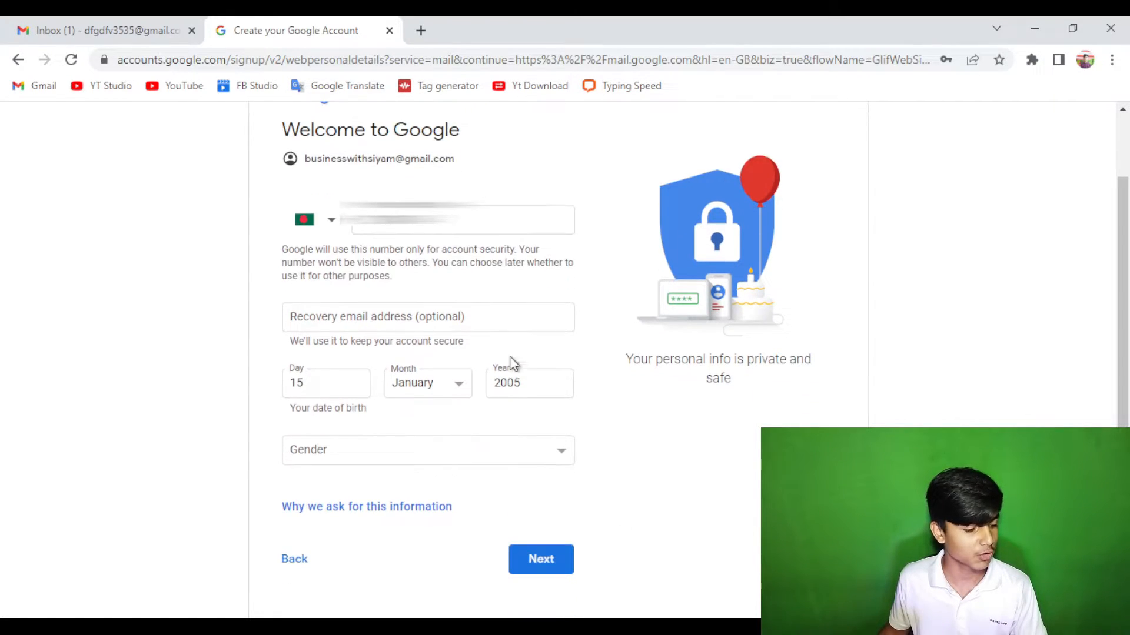
{"action": "left_click", "coordinate": [404, 448]}
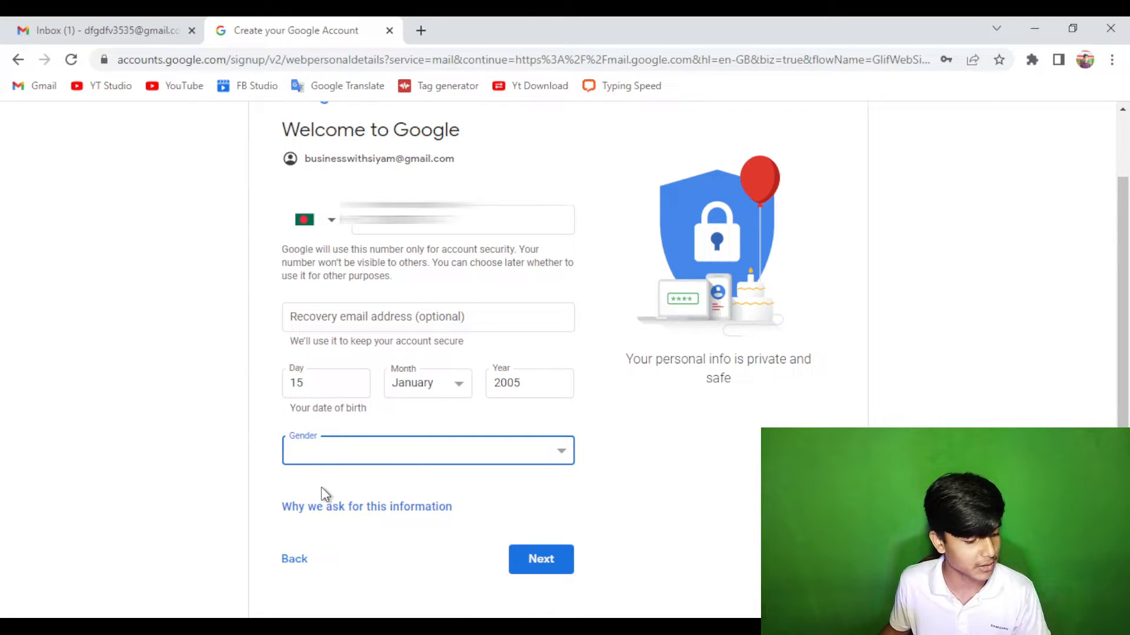
{"action": "key", "text": "m"}
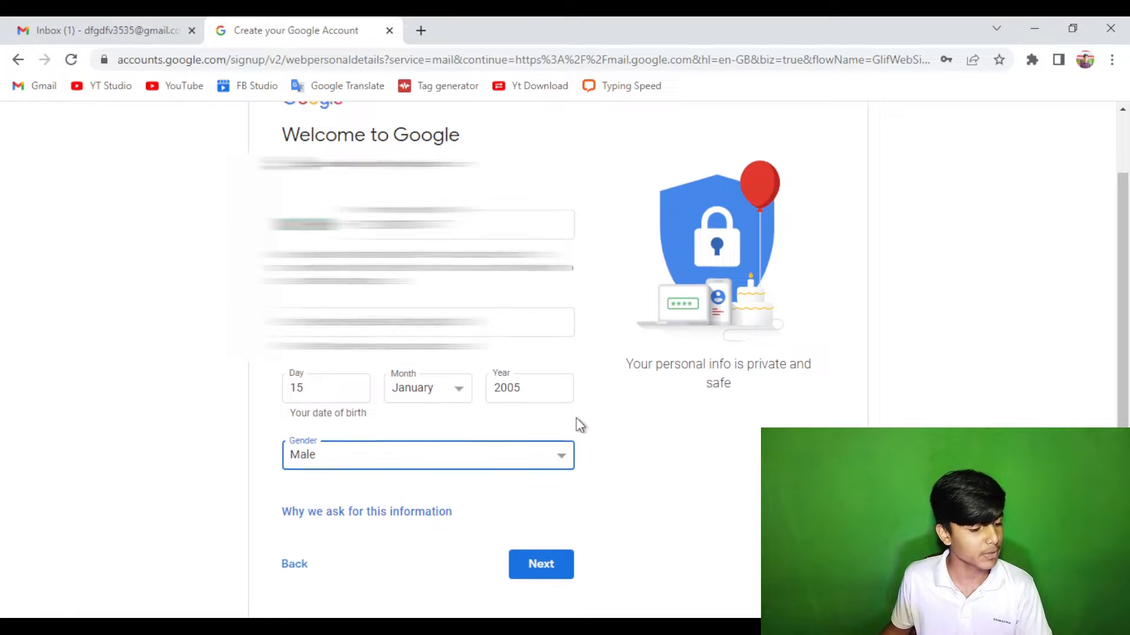
{"action": "scroll", "coordinate": [634, 523], "scroll_direction": "up", "scroll_amount": 1}
{"action": "scroll", "coordinate": [569, 367], "scroll_direction": "down", "scroll_amount": 1}
{"action": "scroll", "coordinate": [570, 447], "scroll_direction": "down", "scroll_amount": 1}
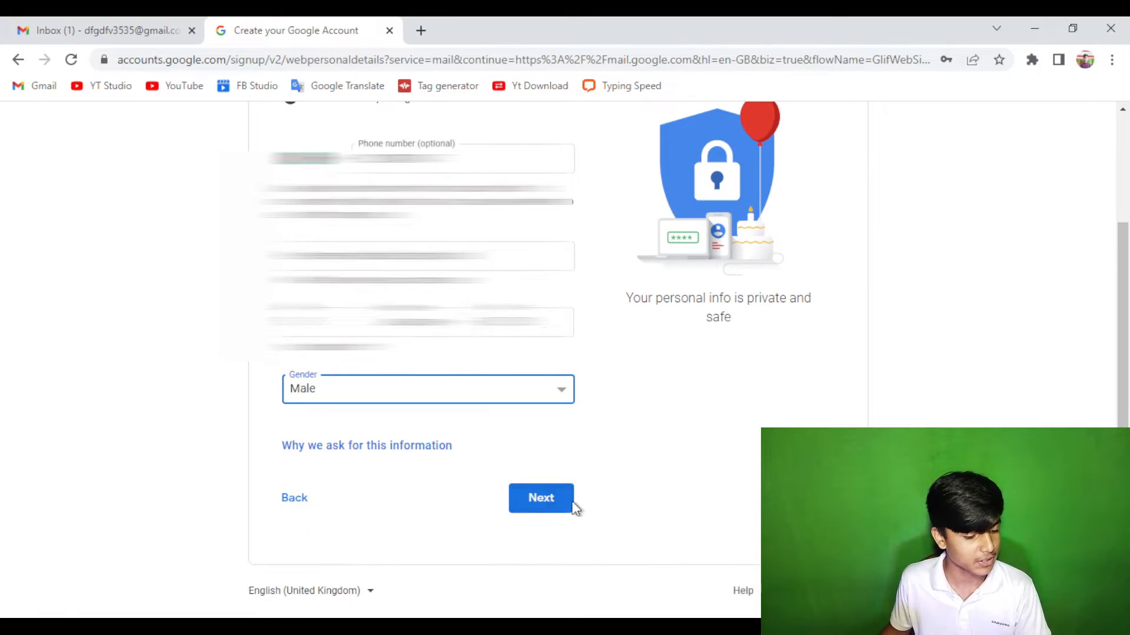
{"action": "left_click", "coordinate": [569, 505]}
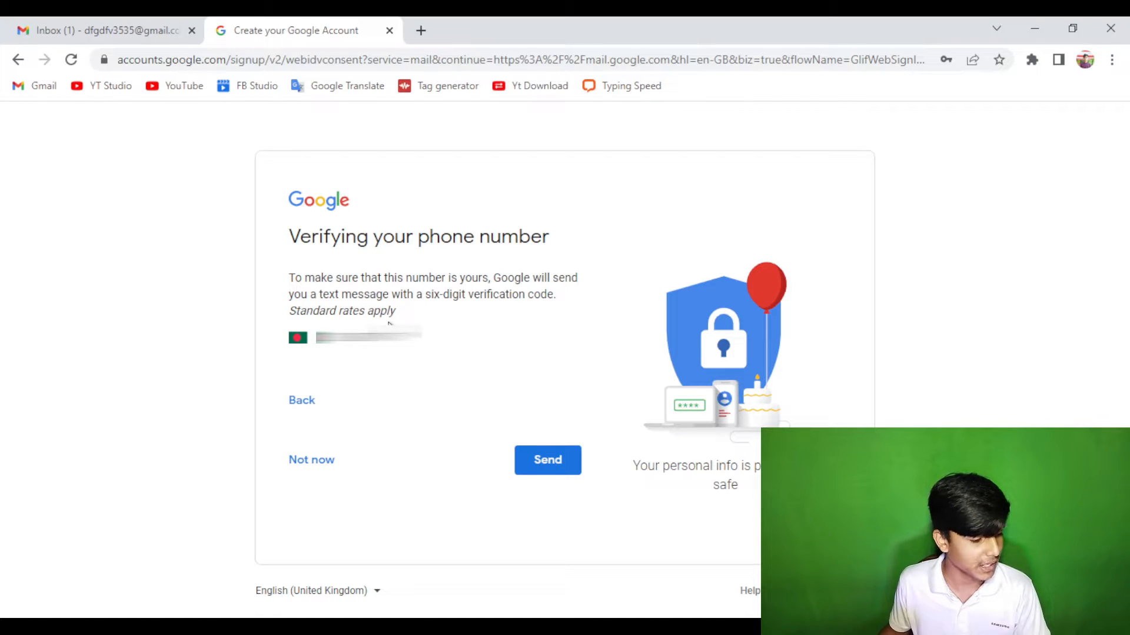
Step: Have a code texted to the phone and submit the six-digit verification code
{"action": "left_click_drag", "start_coordinate": [433, 293], "coordinate": [474, 294]}
{"action": "left_click", "coordinate": [473, 294]}
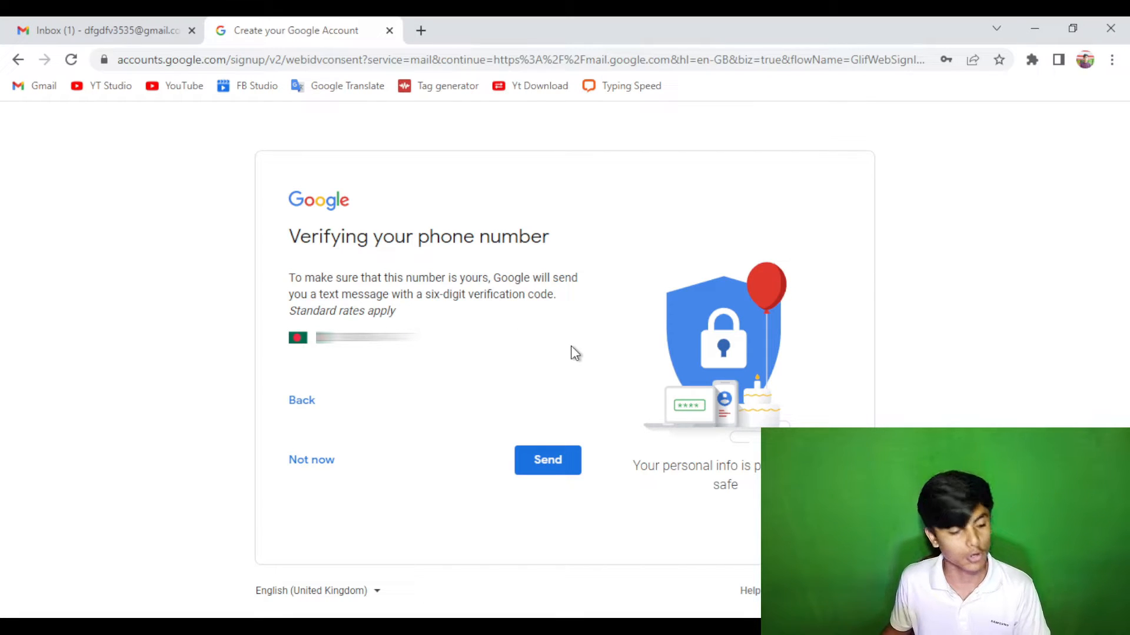
{"action": "left_click", "coordinate": [546, 467]}
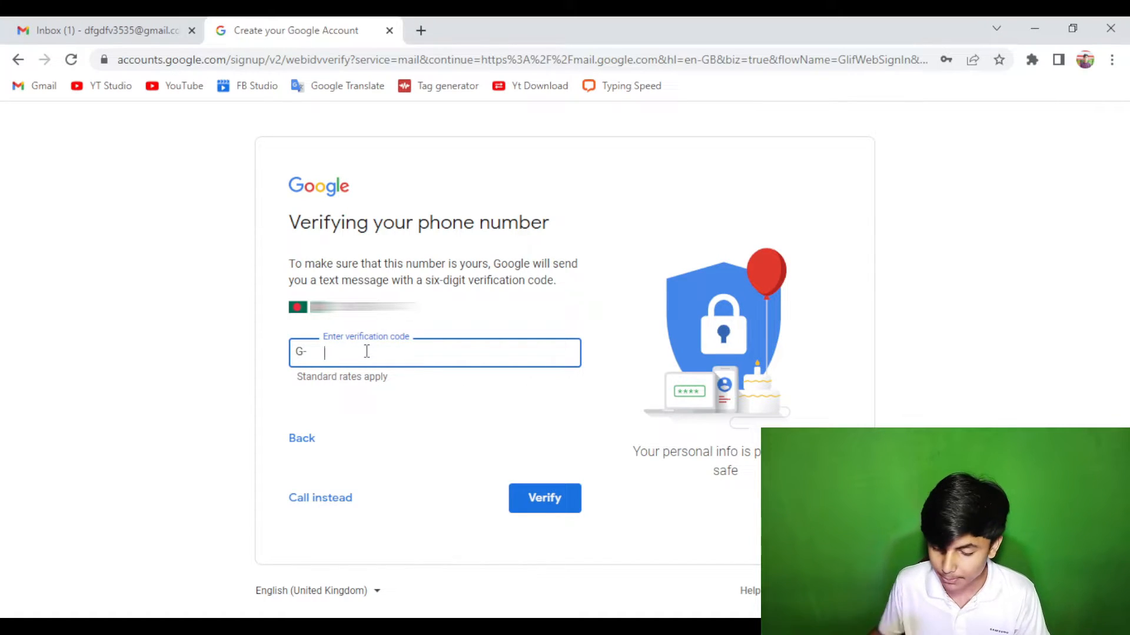
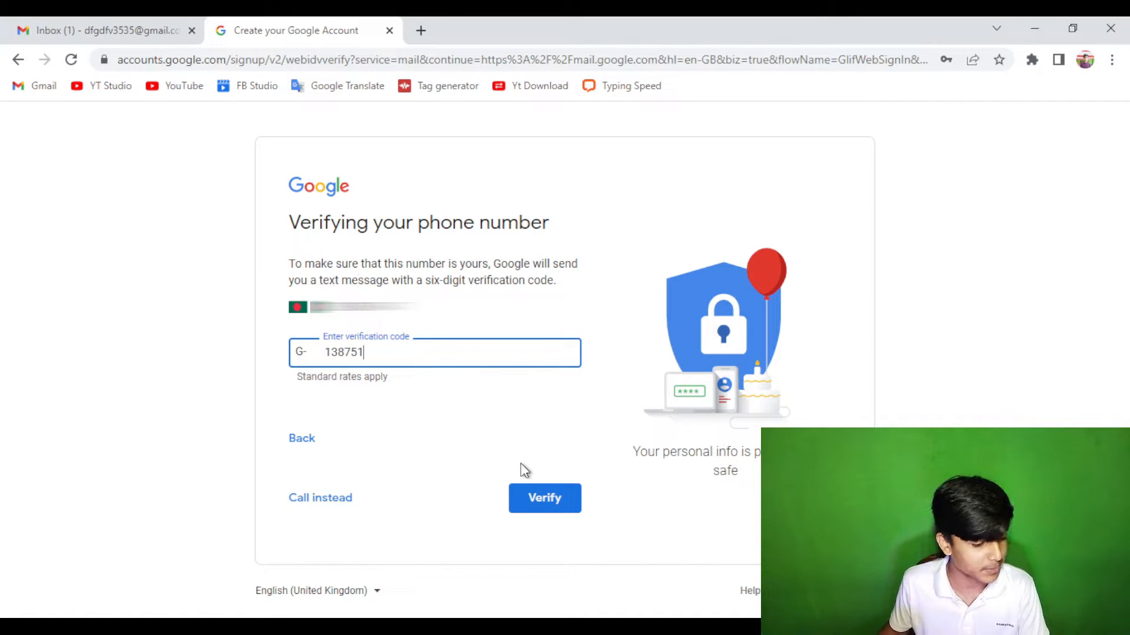
{"action": "left_click", "coordinate": [536, 506]}
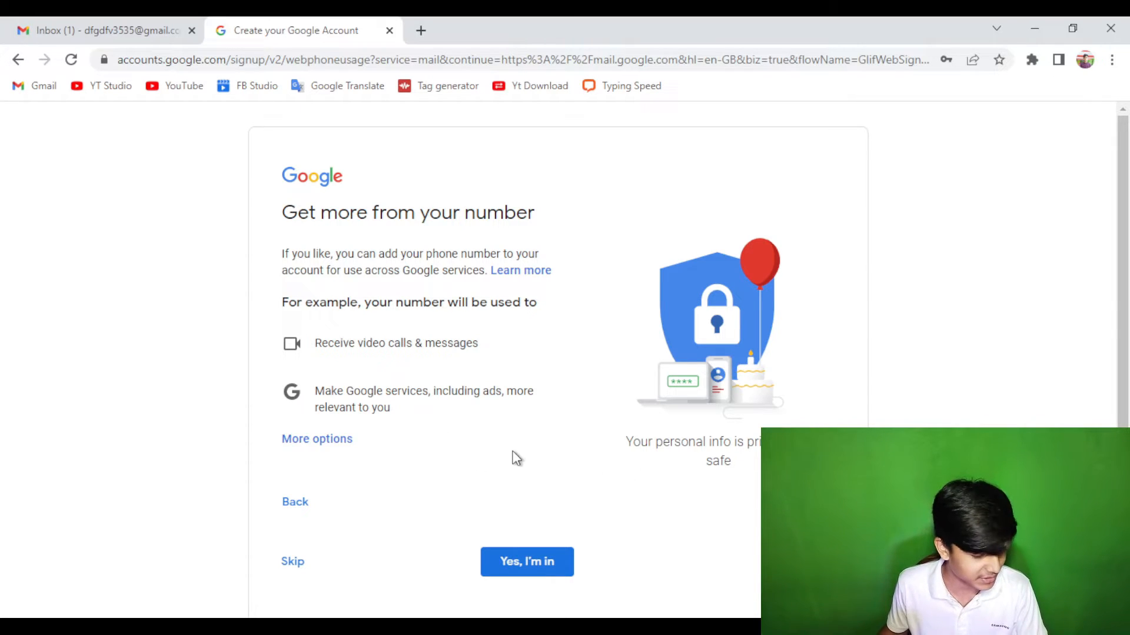
Step: Allow the phone number across Google services and agree to the Privacy and Terms
{"action": "left_click", "coordinate": [526, 564]}
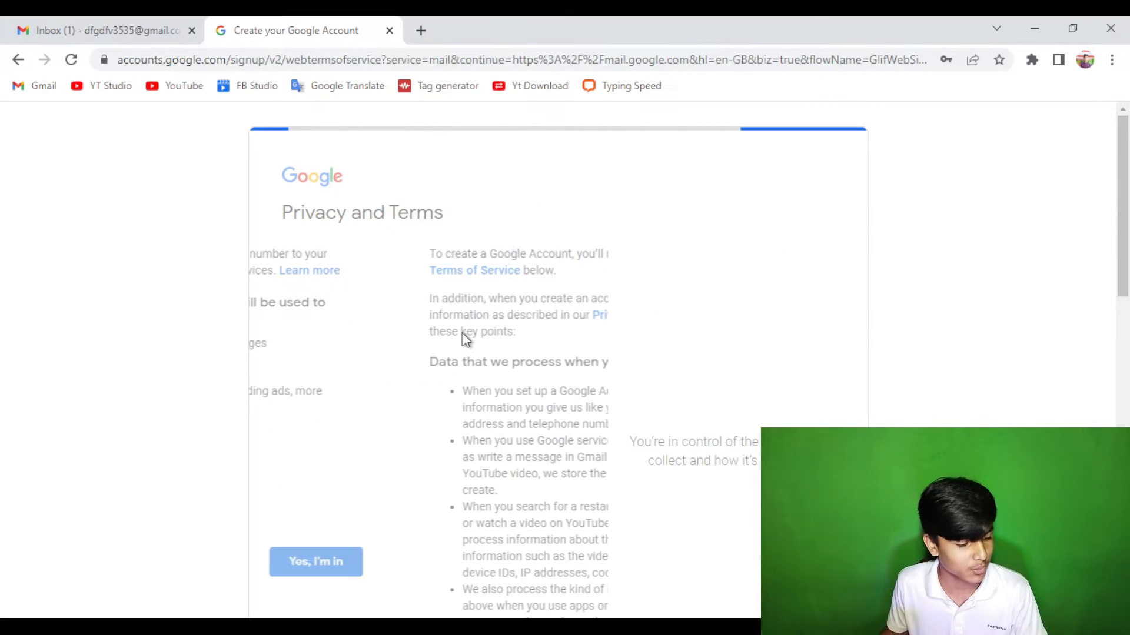
{"action": "scroll", "coordinate": [444, 414], "scroll_direction": "down", "scroll_amount": 10}
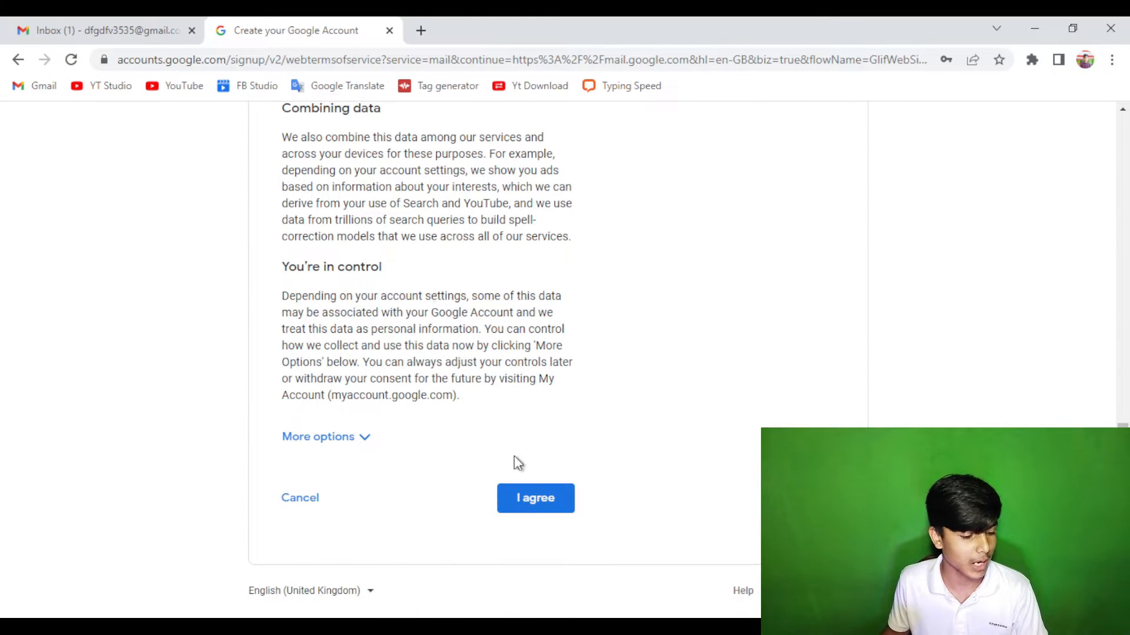
{"action": "left_click", "coordinate": [537, 498]}
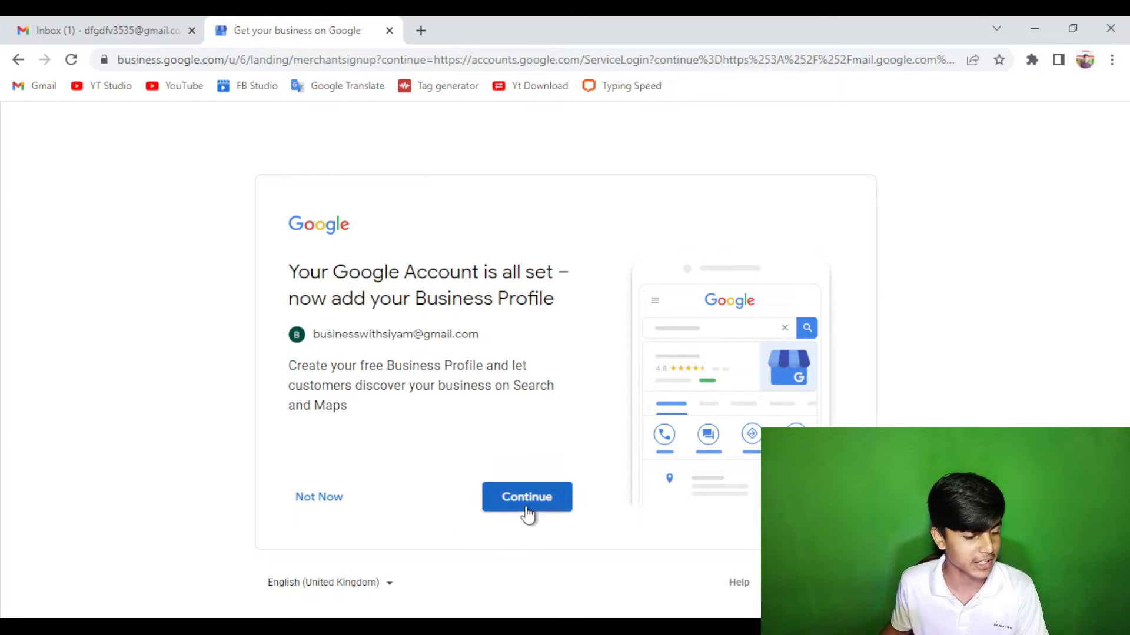
Step: Continue into Business Profile Manager, then close that tab to return to Gmail
{"action": "left_click", "coordinate": [526, 497]}
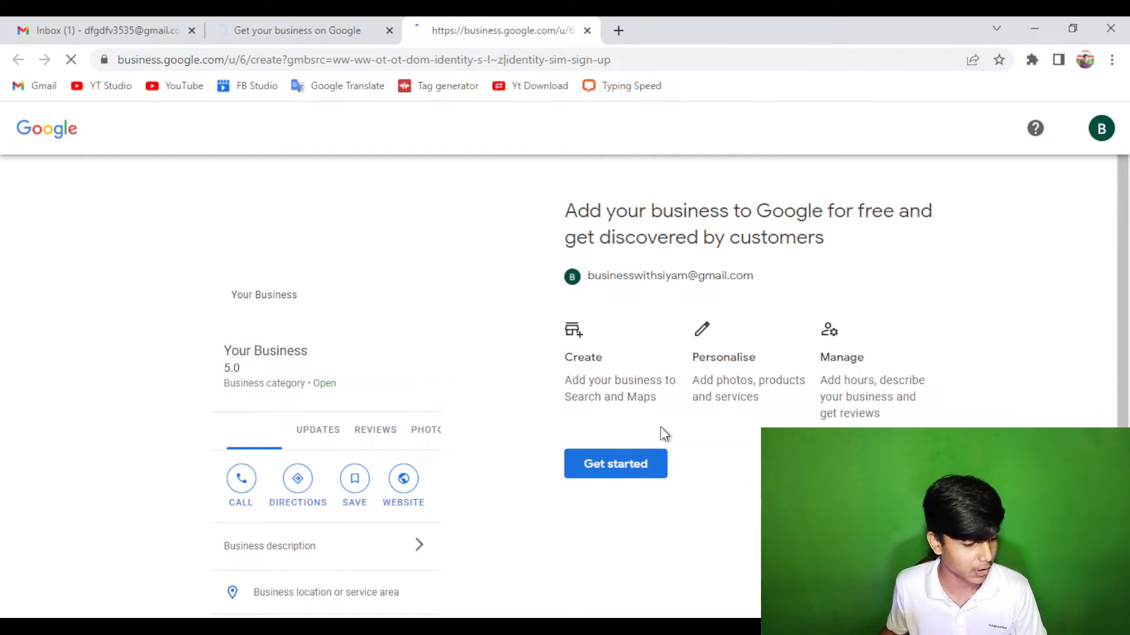
{"action": "scroll", "coordinate": [613, 475], "scroll_direction": "down", "scroll_amount": 2}
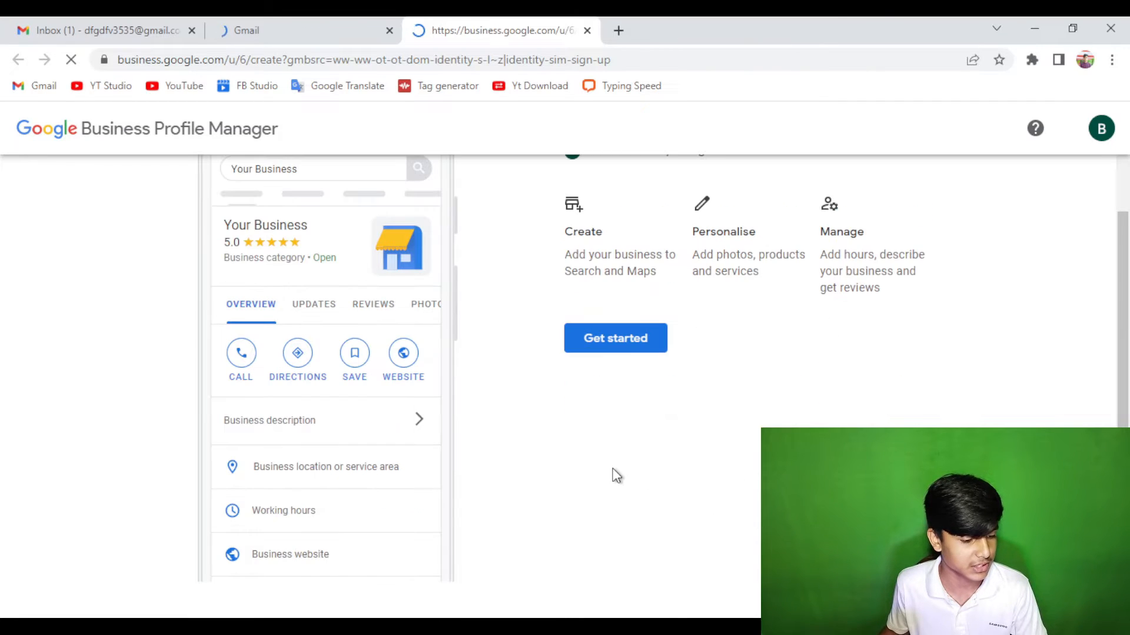
{"action": "left_click", "coordinate": [616, 344]}
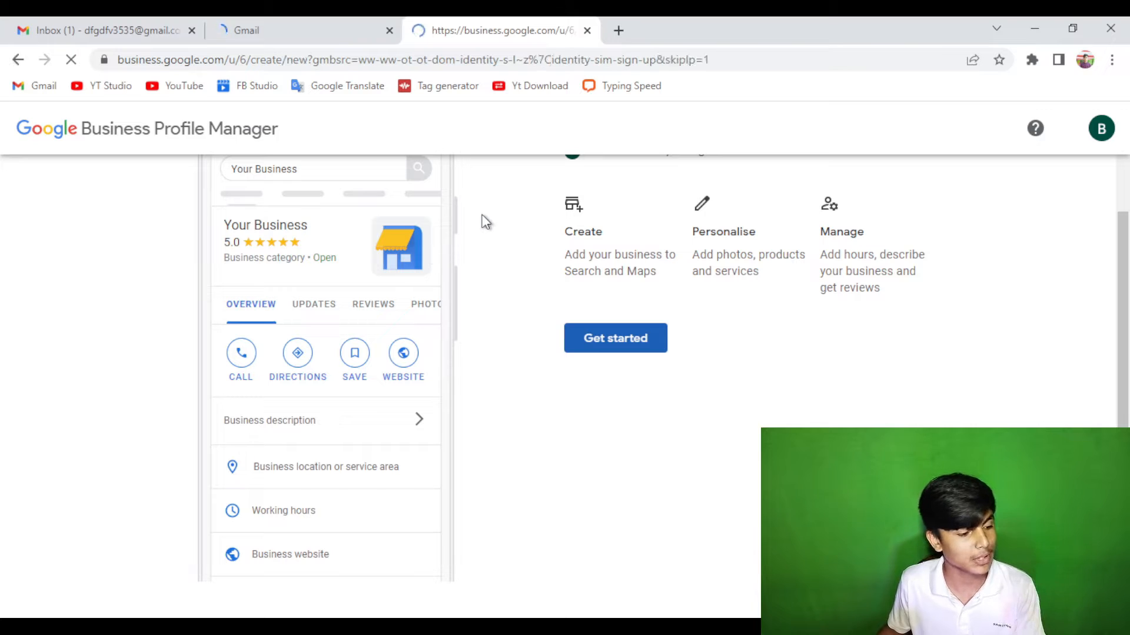
{"action": "left_click", "coordinate": [587, 30]}
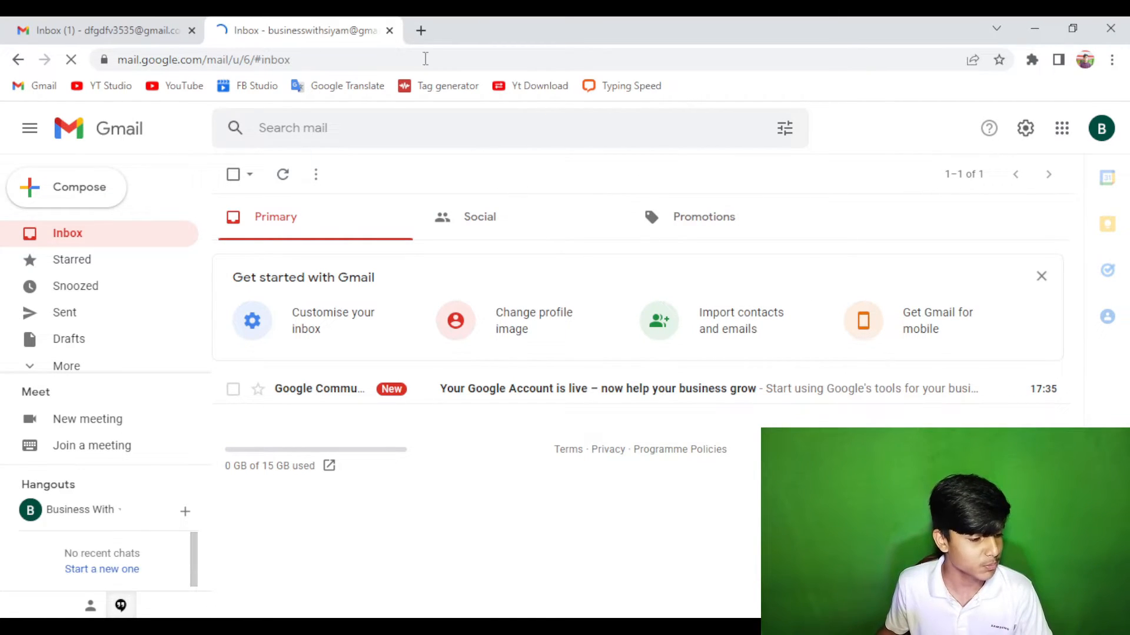
Step: Open Manage your Google Account from the avatar and scroll Security to Signing in to Google
{"action": "left_click", "coordinate": [1102, 128]}
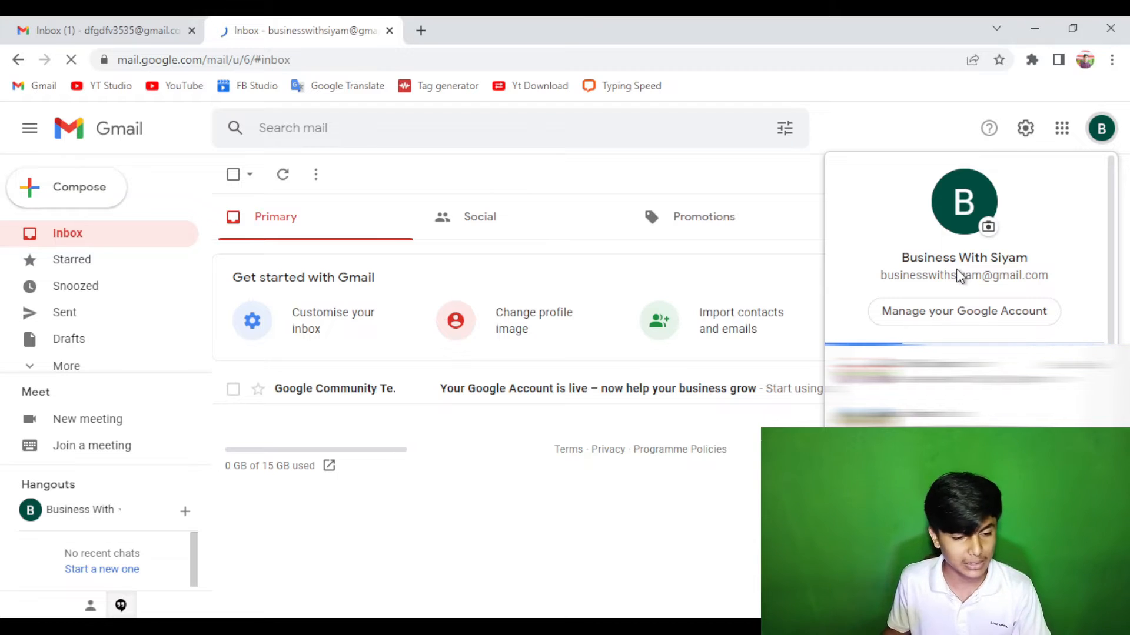
{"action": "left_click", "coordinate": [970, 312]}
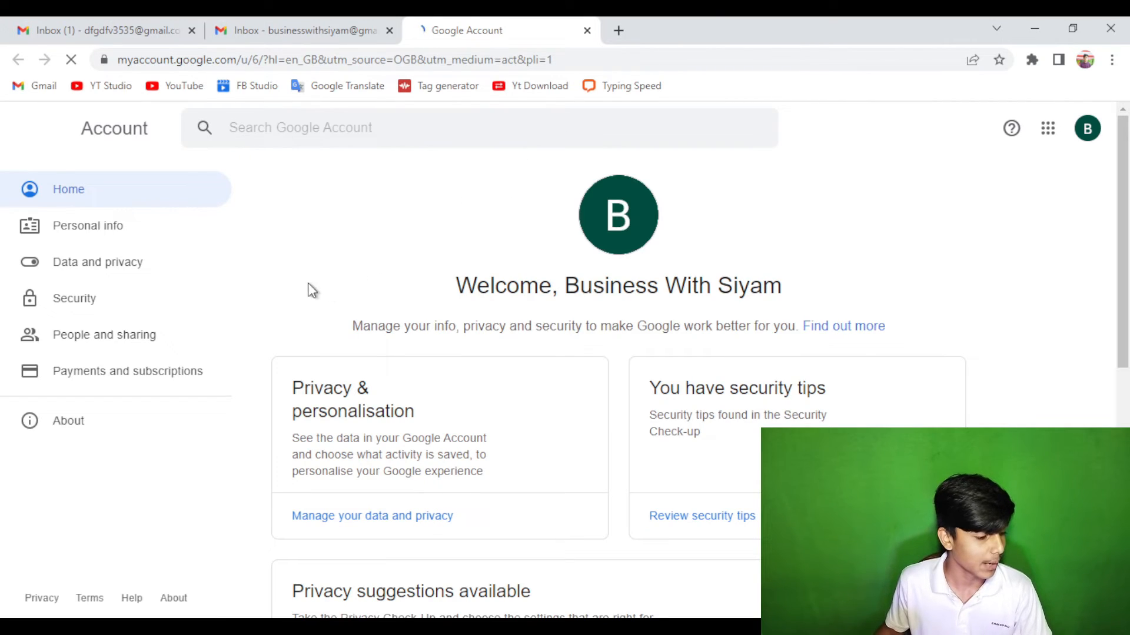
{"action": "left_click", "coordinate": [83, 299]}
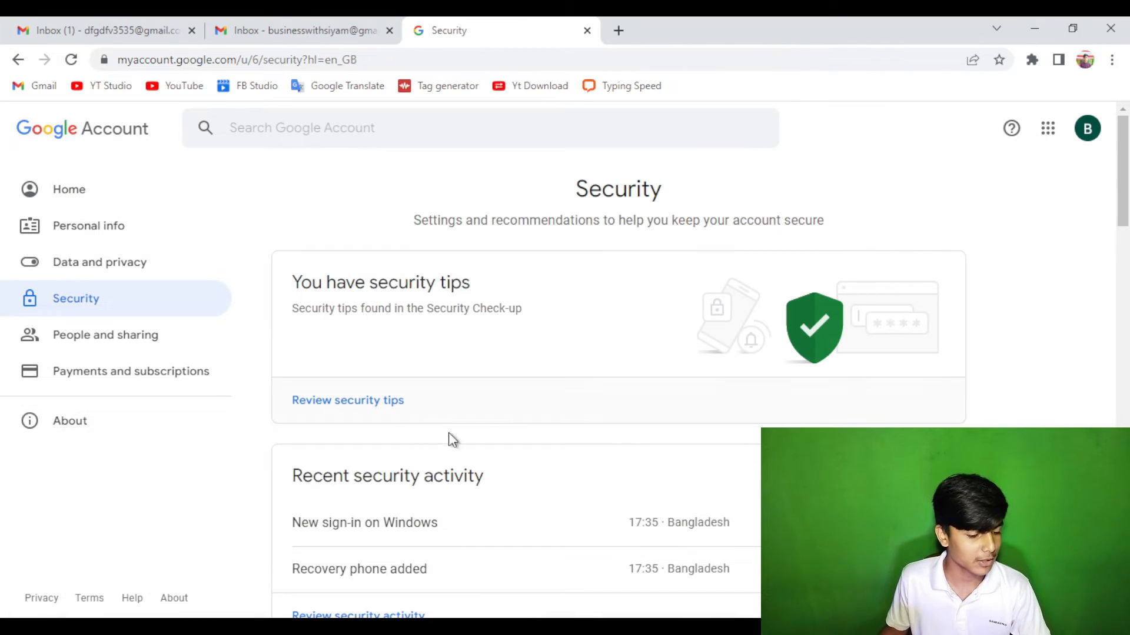
{"action": "scroll", "coordinate": [612, 345], "scroll_direction": "down", "scroll_amount": 3}
{"action": "scroll", "coordinate": [726, 303], "scroll_direction": "down", "scroll_amount": 5}
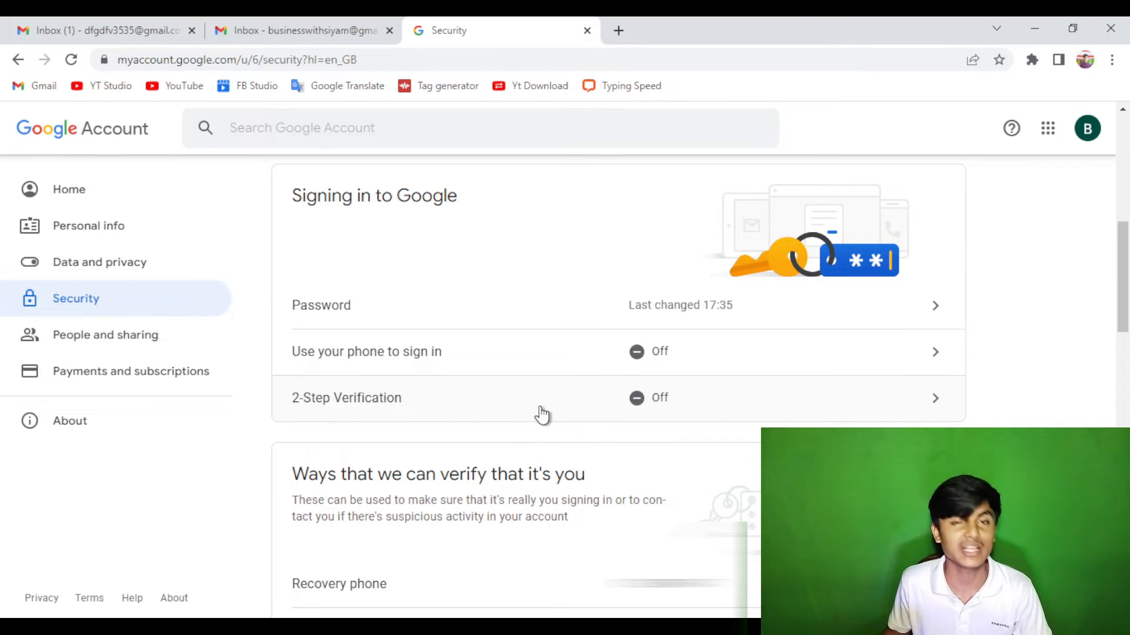
Step: Begin 2-Step Verification enrollment and confirm identity by pasting the account password
{"action": "left_click", "coordinate": [657, 402]}
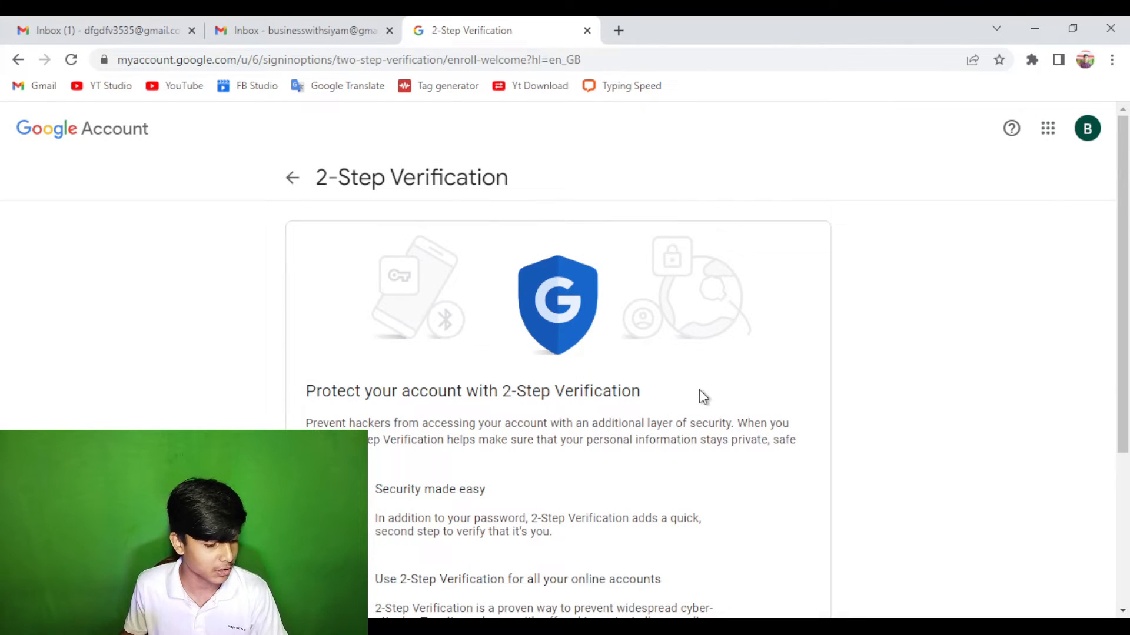
{"action": "scroll", "coordinate": [832, 326], "scroll_direction": "down", "scroll_amount": 4}
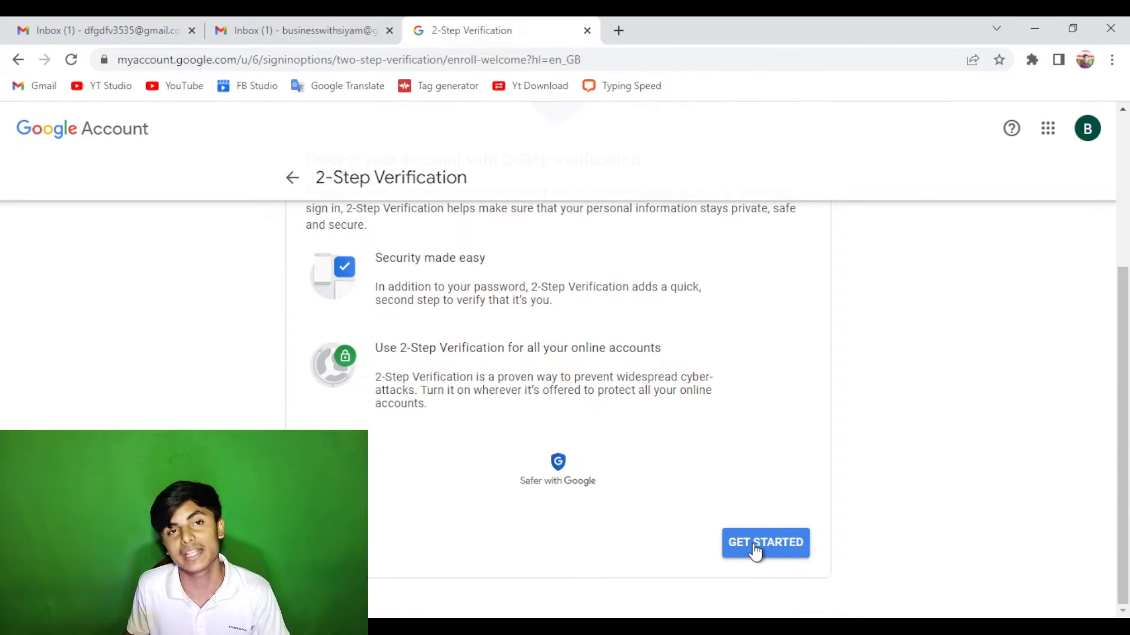
{"action": "left_click", "coordinate": [770, 545]}
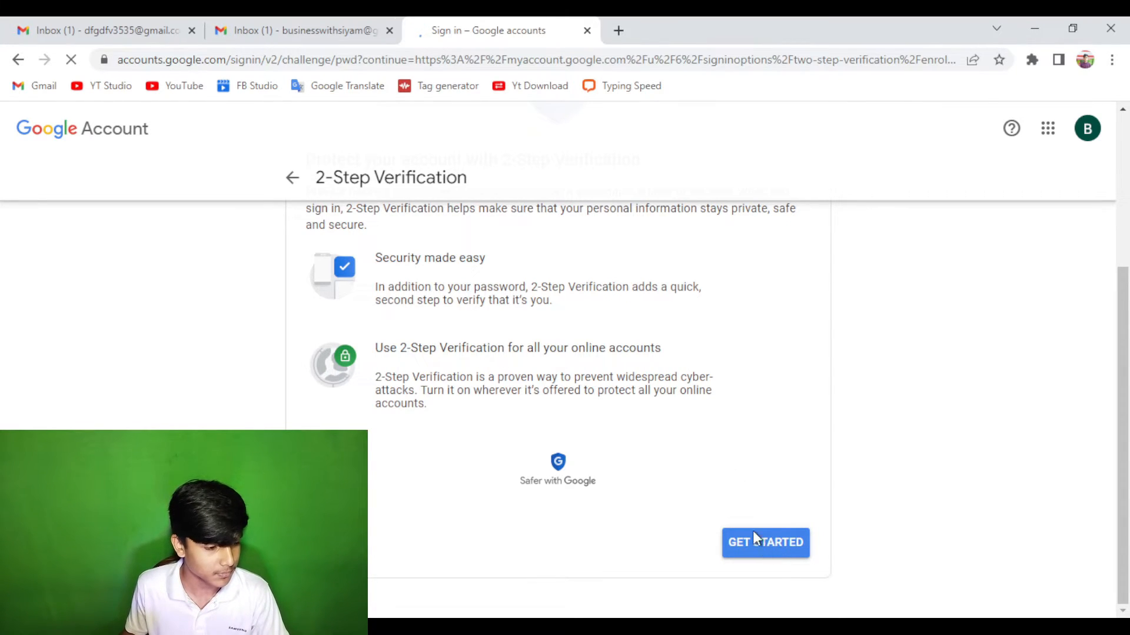
{"action": "left_click", "coordinate": [523, 369]}
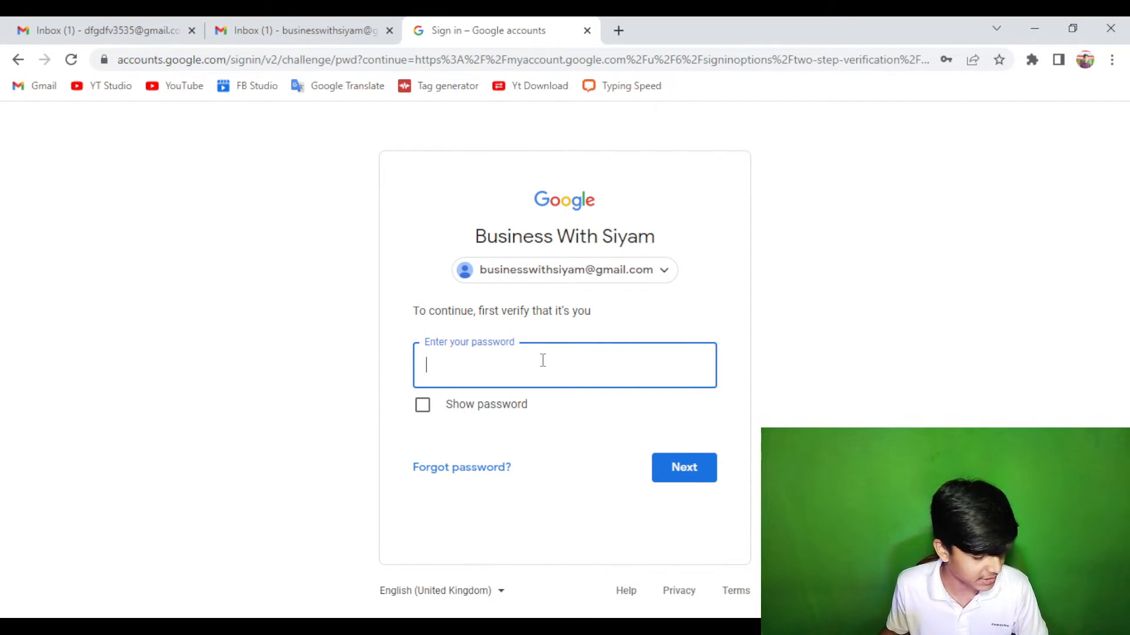
{"action": "key", "text": "ctrl+v"}
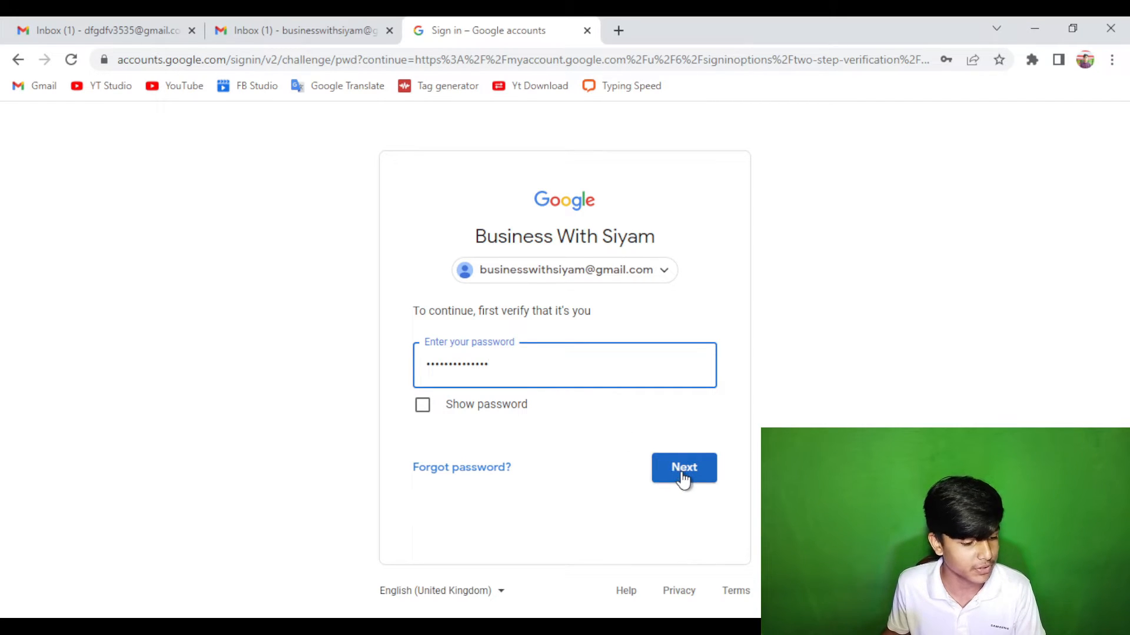
{"action": "left_click", "coordinate": [683, 471]}
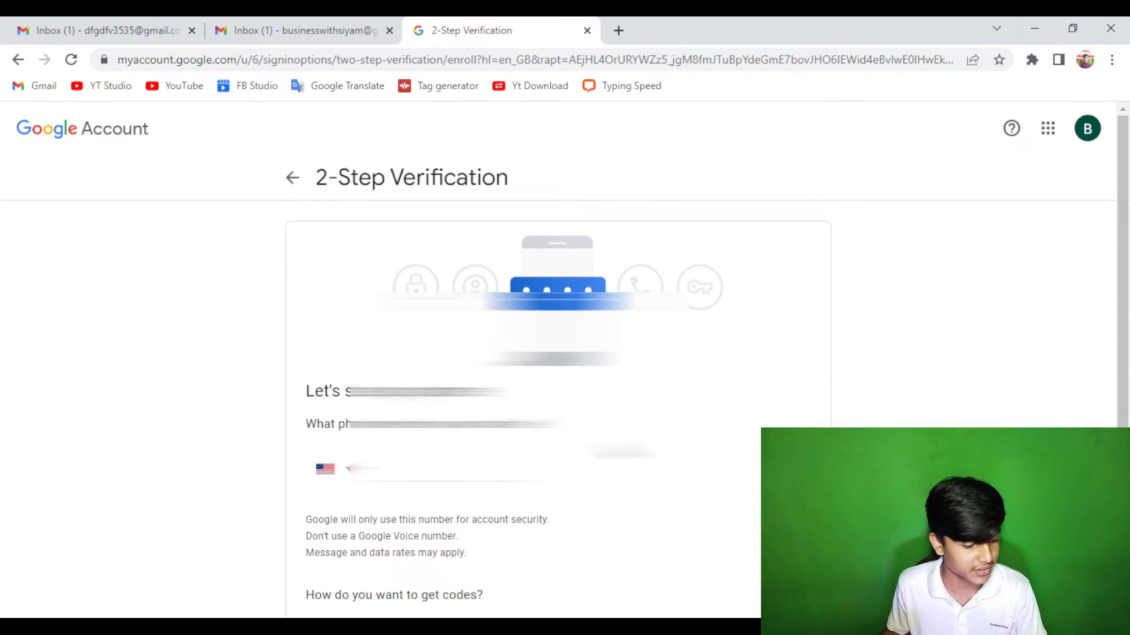
Step: Keep the phone number for text messages, submit the texted code and turn on 2-Step Verification
{"action": "scroll", "coordinate": [697, 377], "scroll_direction": "down", "scroll_amount": 2}
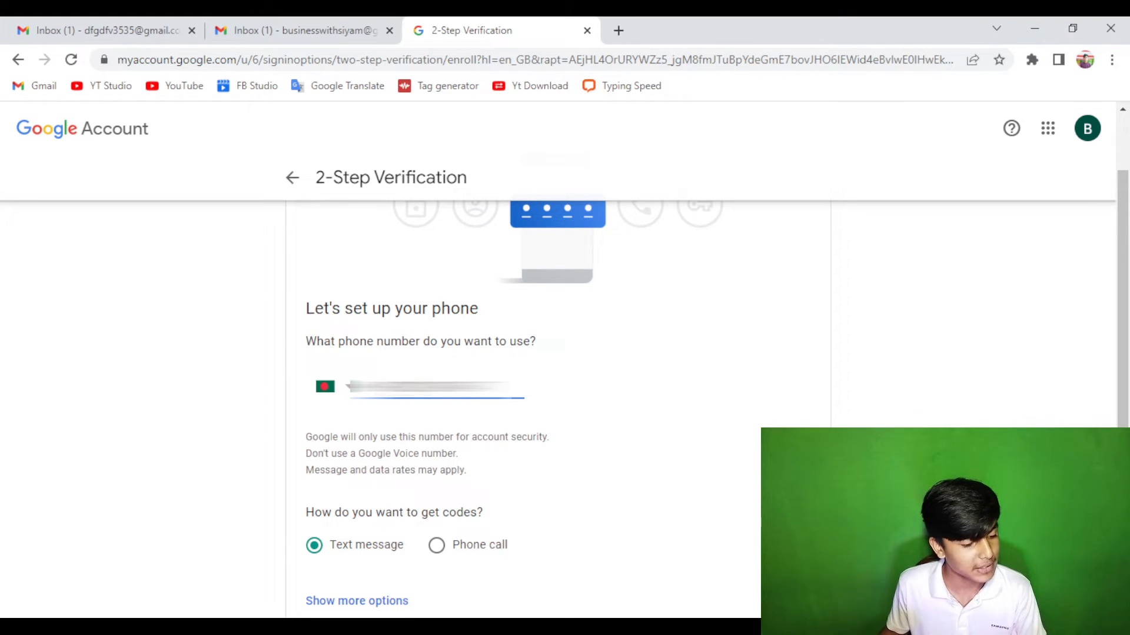
{"action": "left_click", "coordinate": [597, 438]}
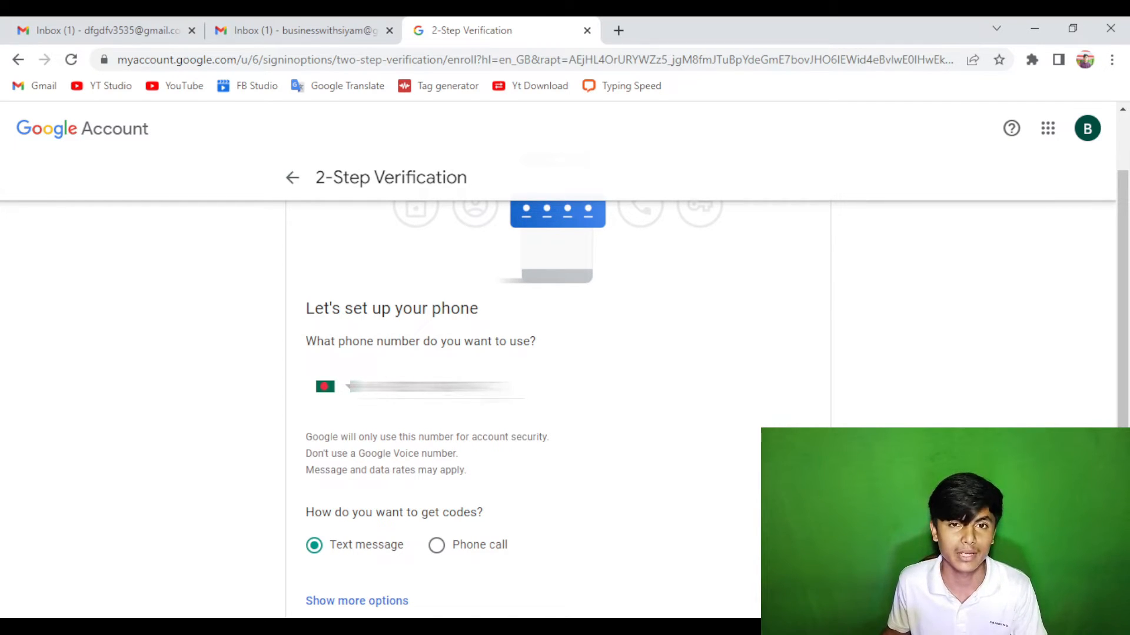
{"action": "scroll", "coordinate": [585, 416], "scroll_direction": "down", "scroll_amount": 1}
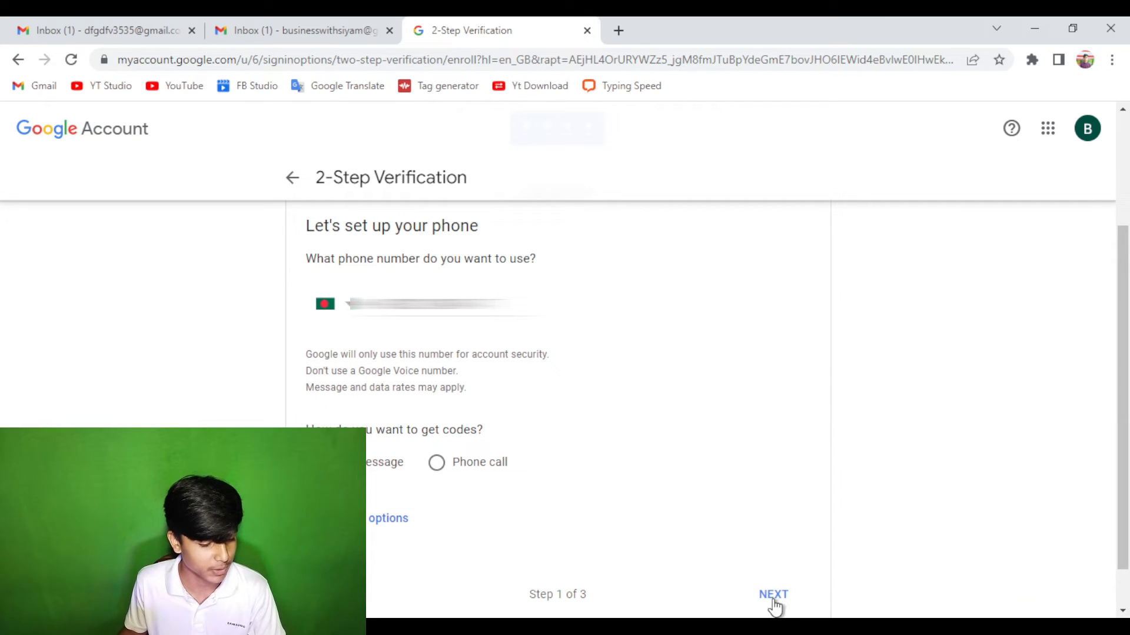
{"action": "left_click", "coordinate": [772, 599]}
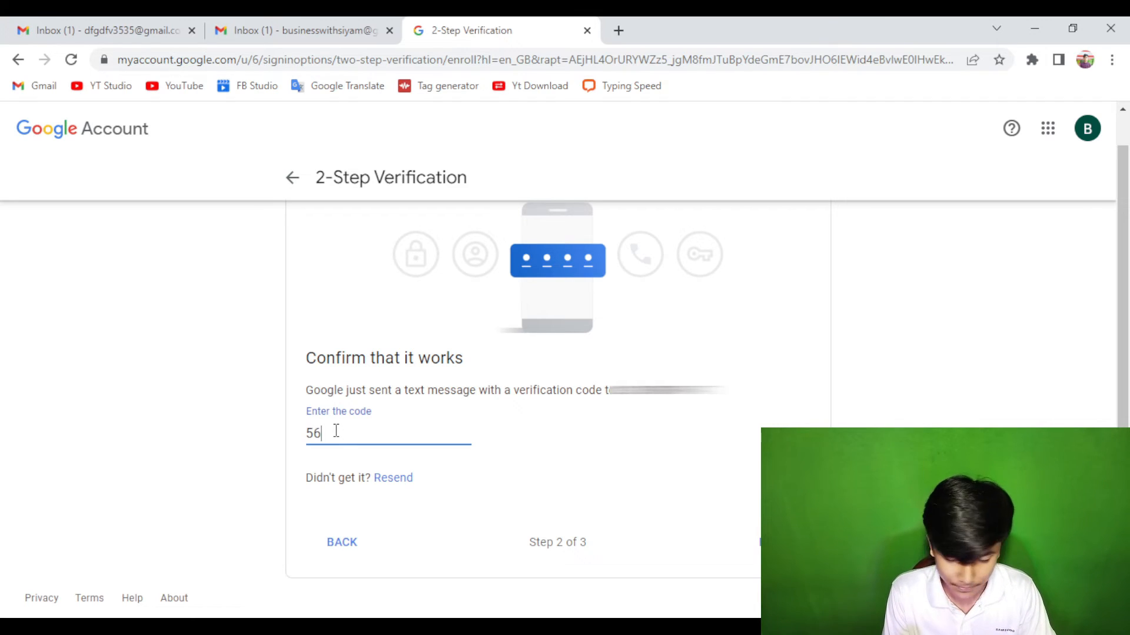
{"action": "left_click", "coordinate": [774, 542]}
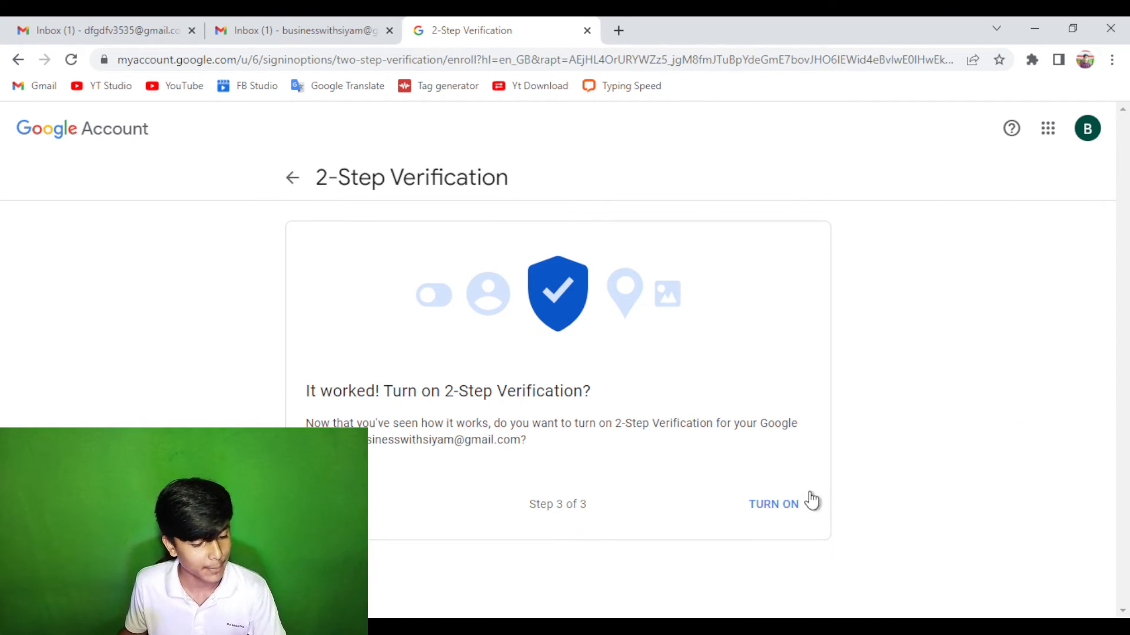
{"action": "left_click", "coordinate": [767, 513]}
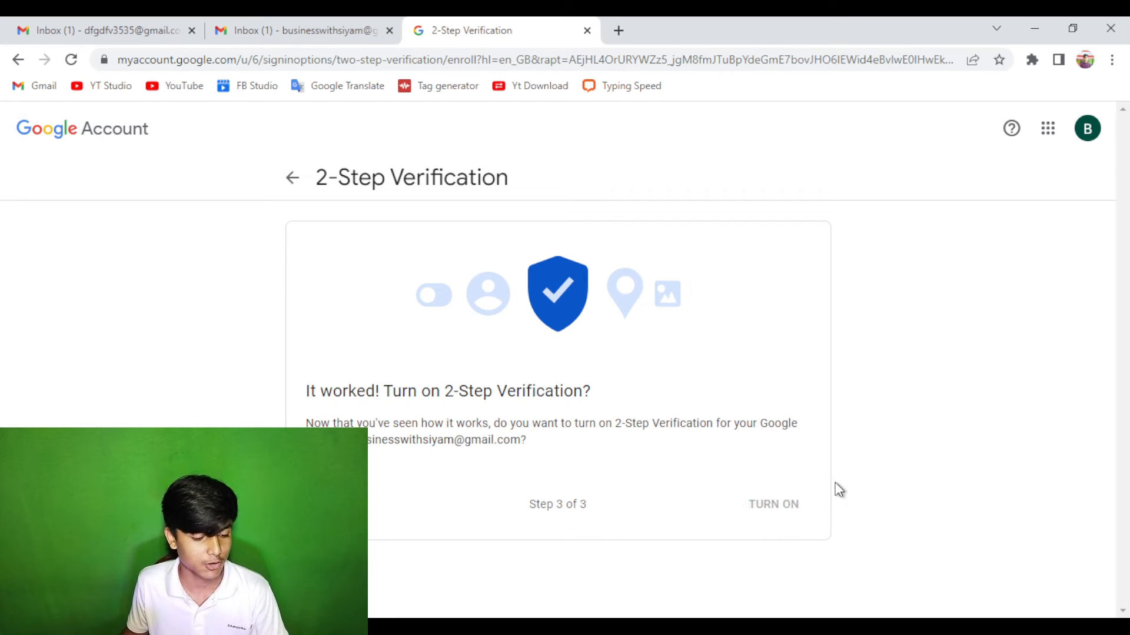